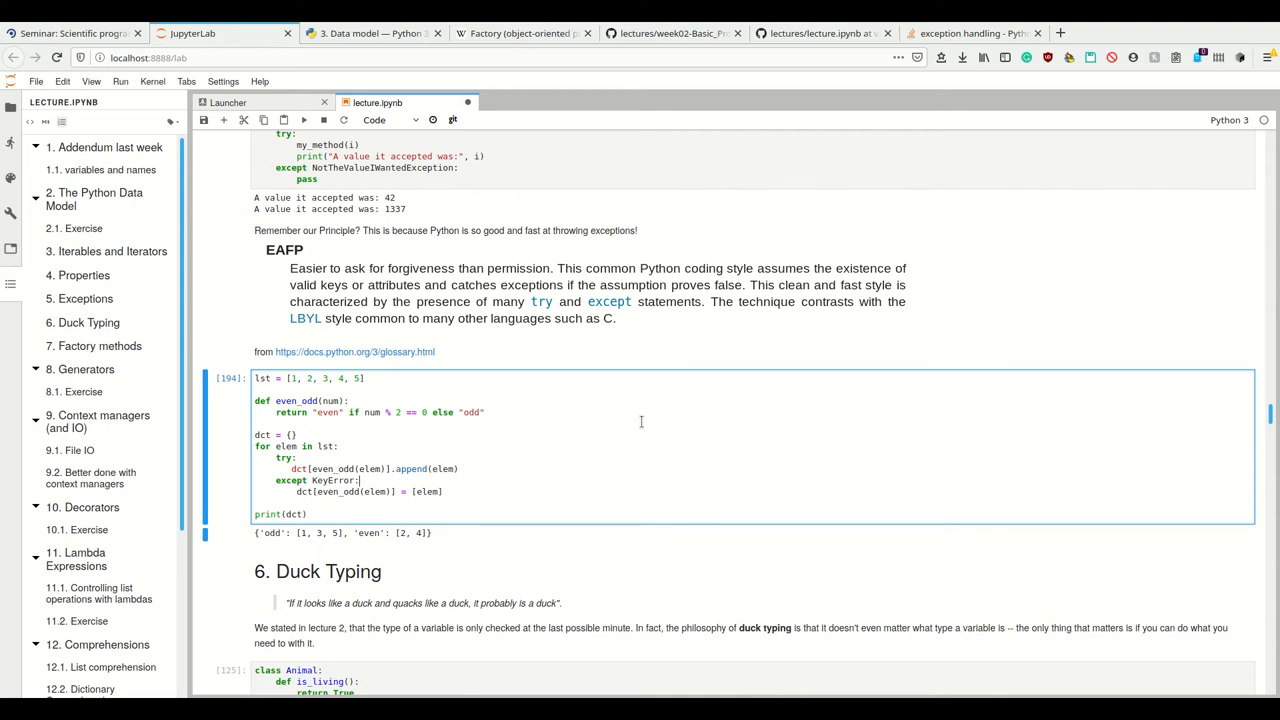
scroll(641, 421, down, 2)
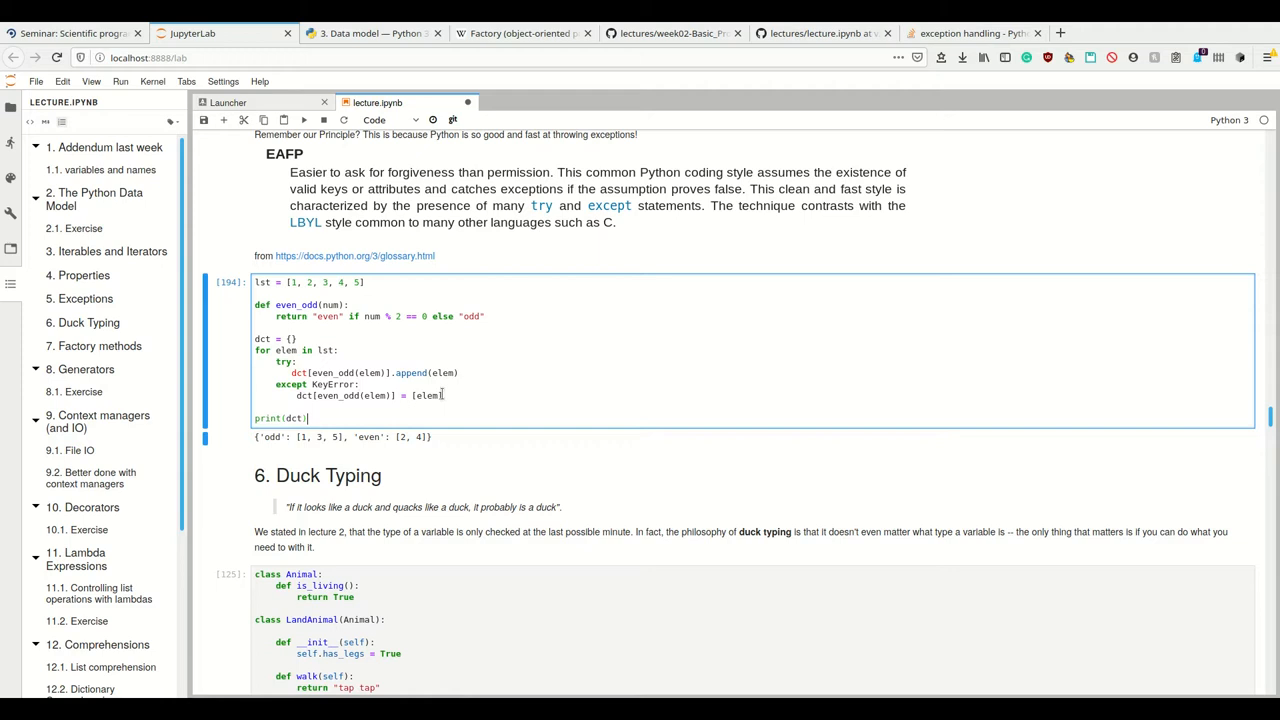
Review the even_odd grouping loop and try-block append line, then save lecture.ipynb.
drag(307, 418, 309, 340)
click(309, 340)
drag(487, 362, 487, 371)
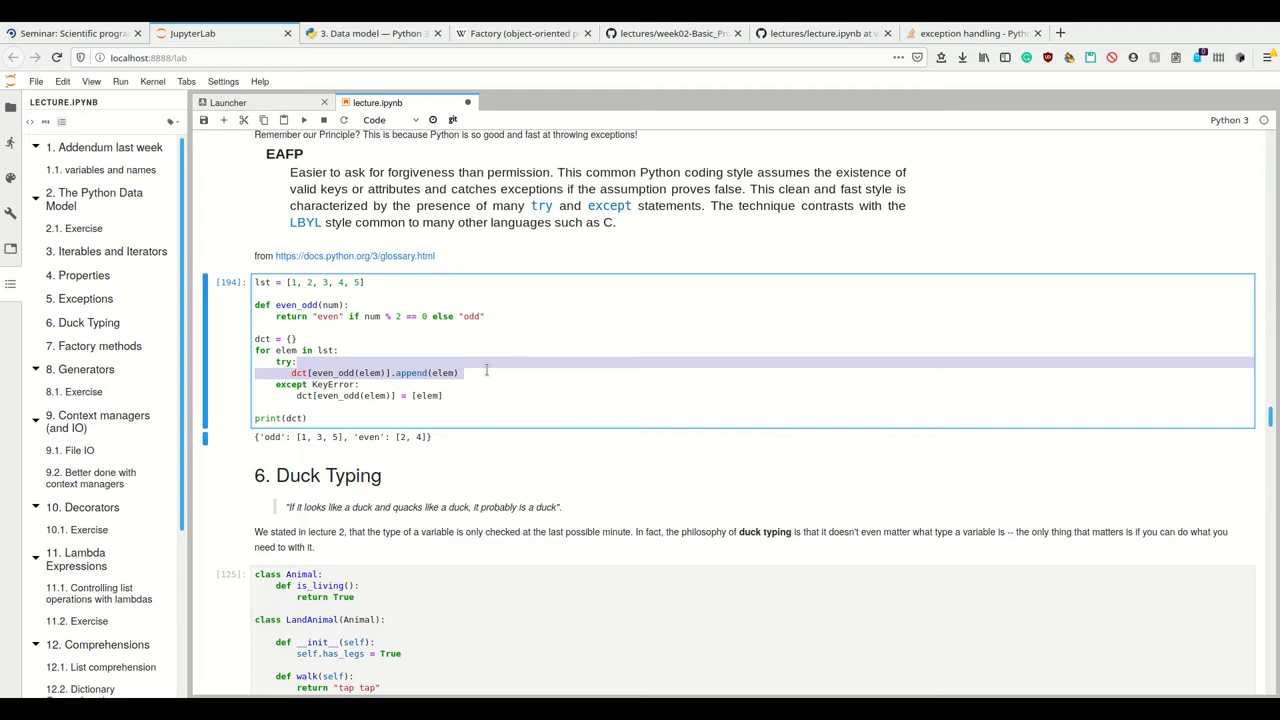
key(ctrl+s)
drag(912, 533, 1020, 540)
click(1020, 541)
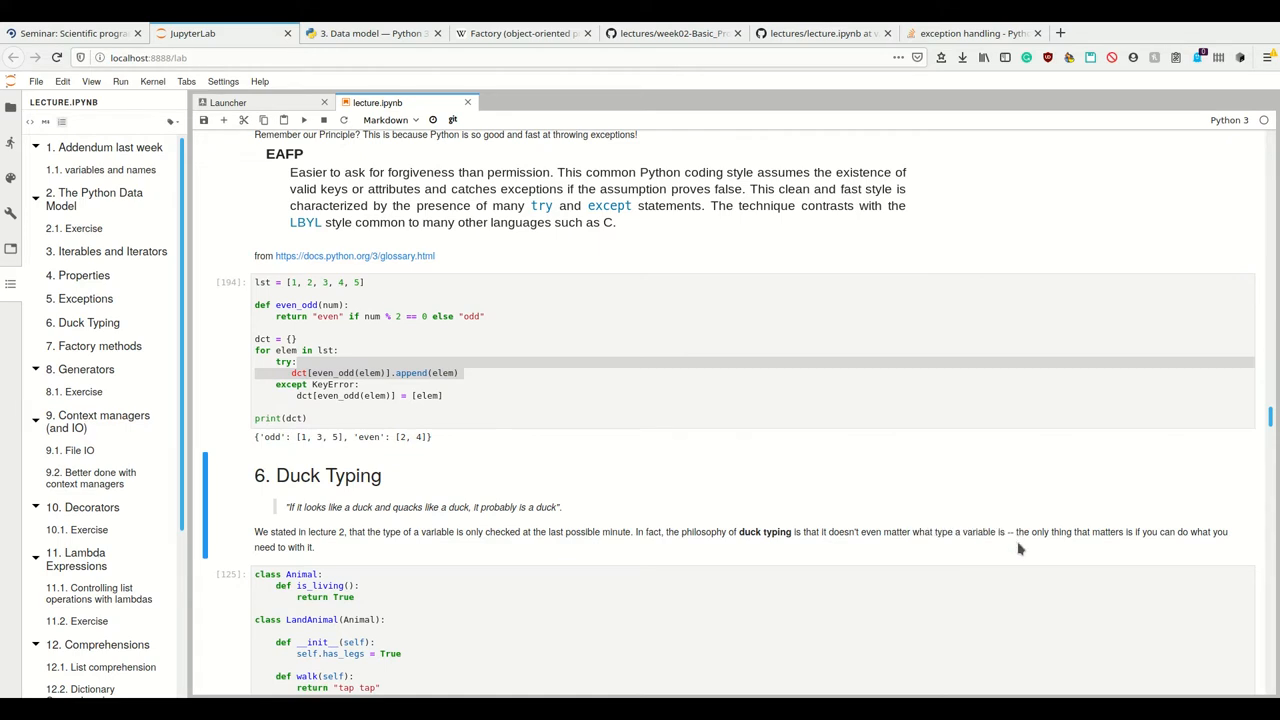
scroll(1006, 571, down, 1)
scroll(1007, 572, down, 2)
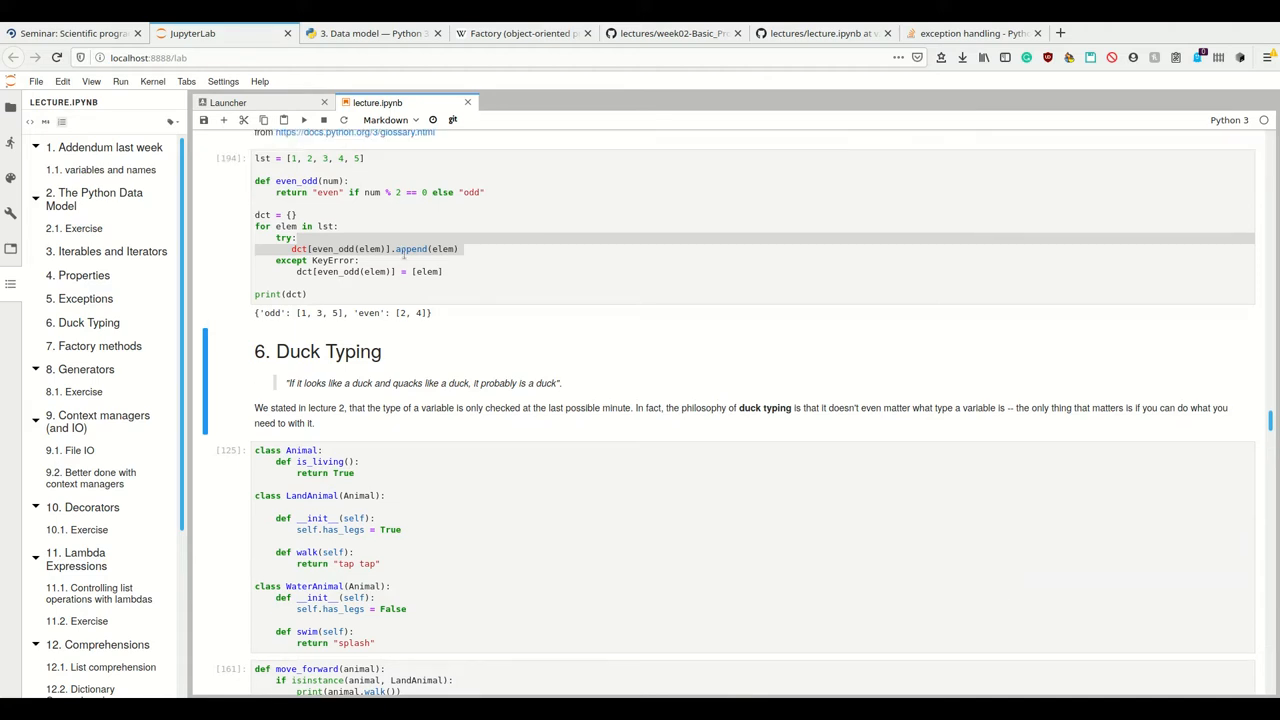
scroll(1007, 571, up, 2)
drag(340, 299, 437, 337)
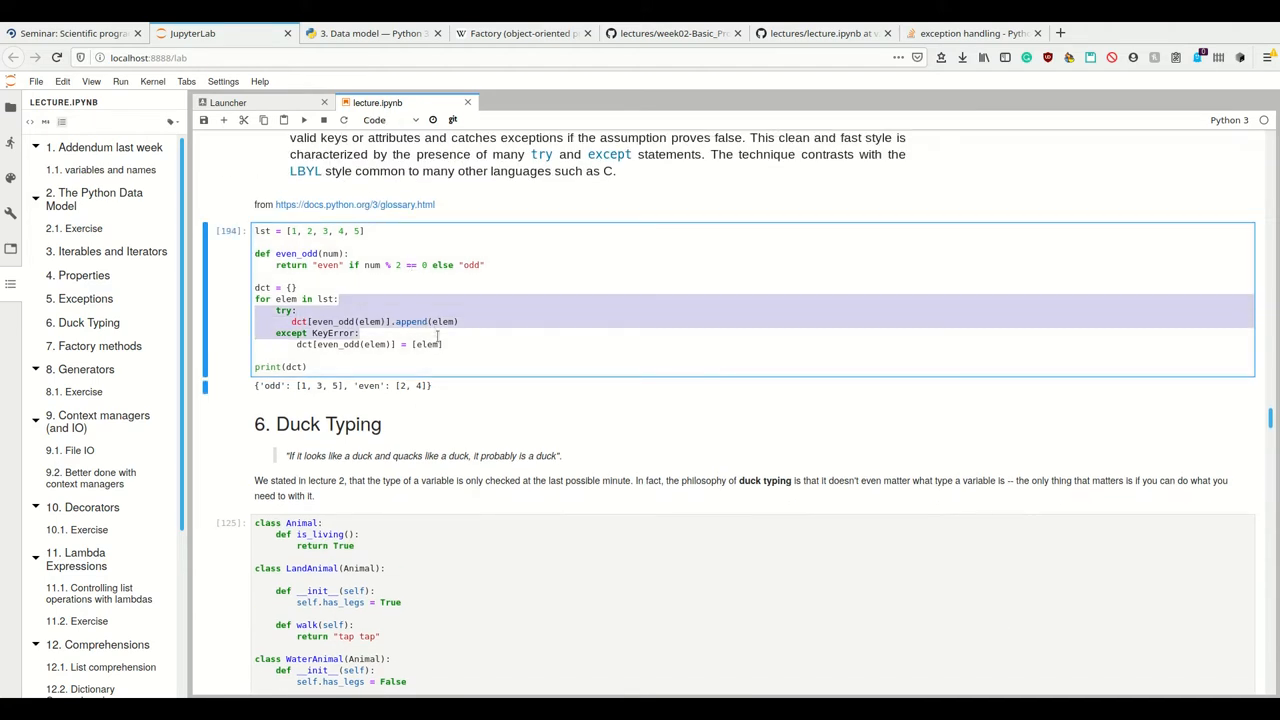
scroll(440, 350, down, 4)
Run the Animal class definitions cell and review the LandAnimal check in move_forward.
click(380, 402)
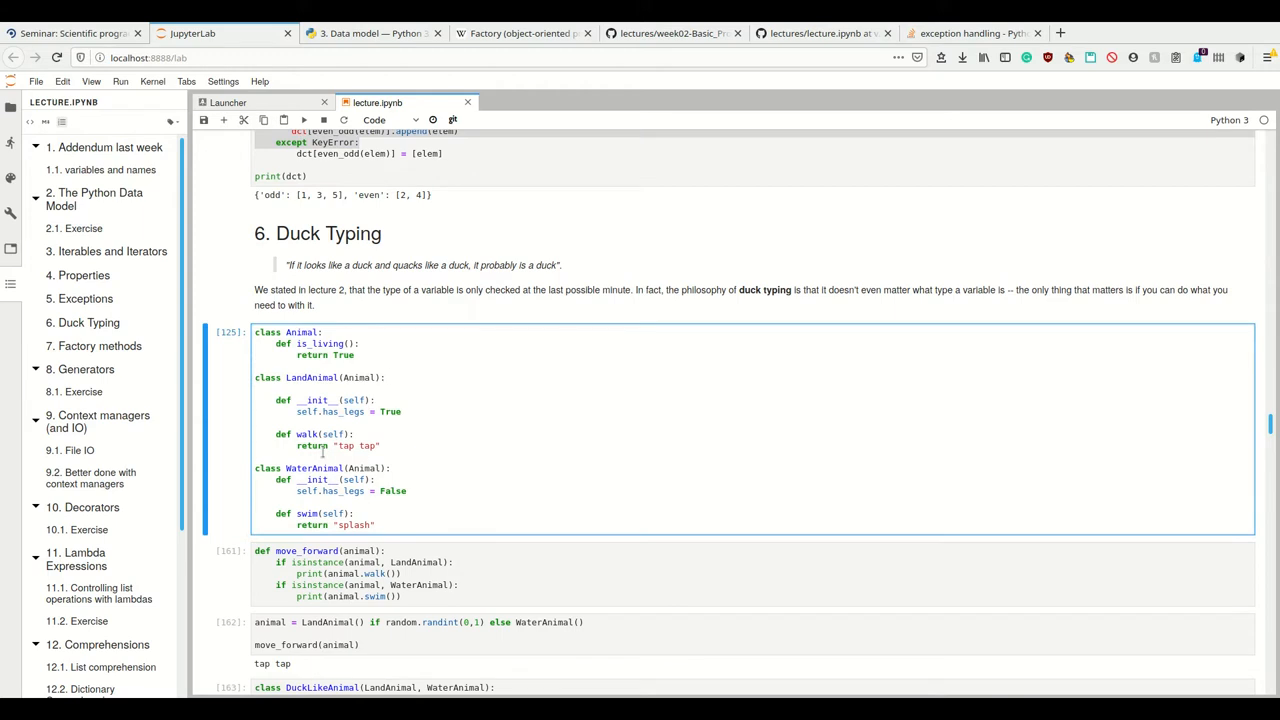
key(shift+Return)
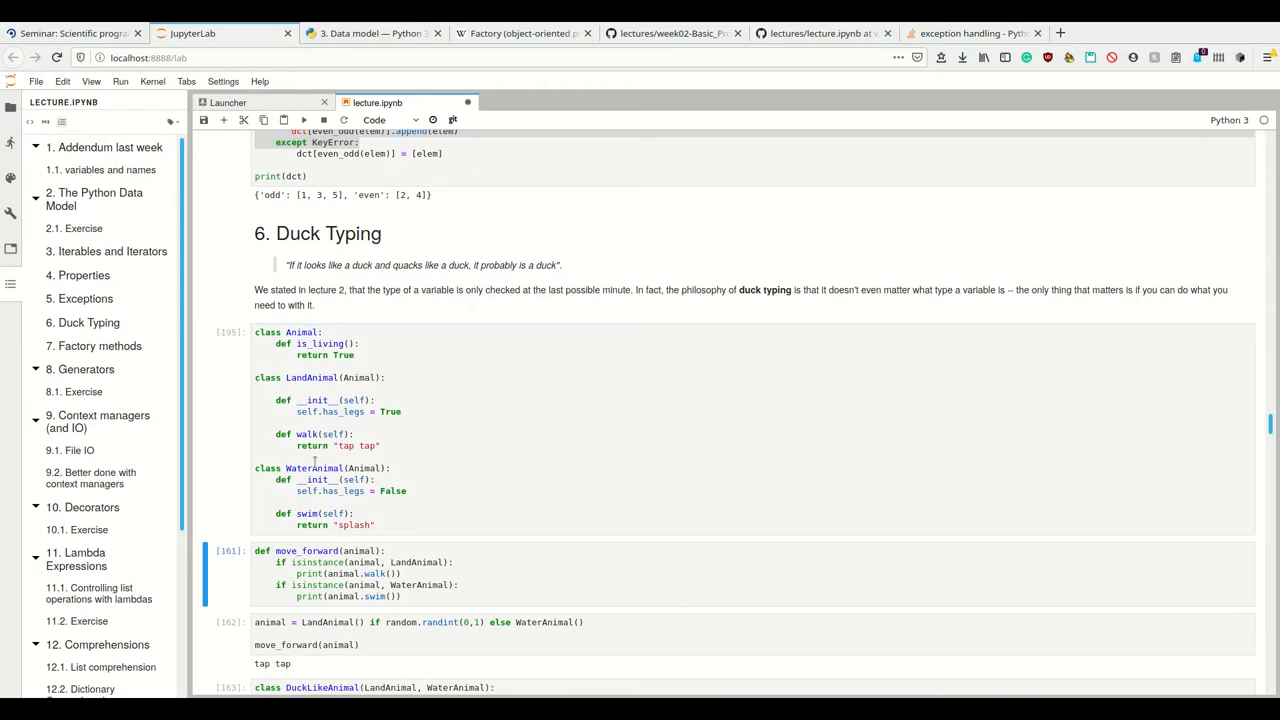
scroll(400, 545, down, 1)
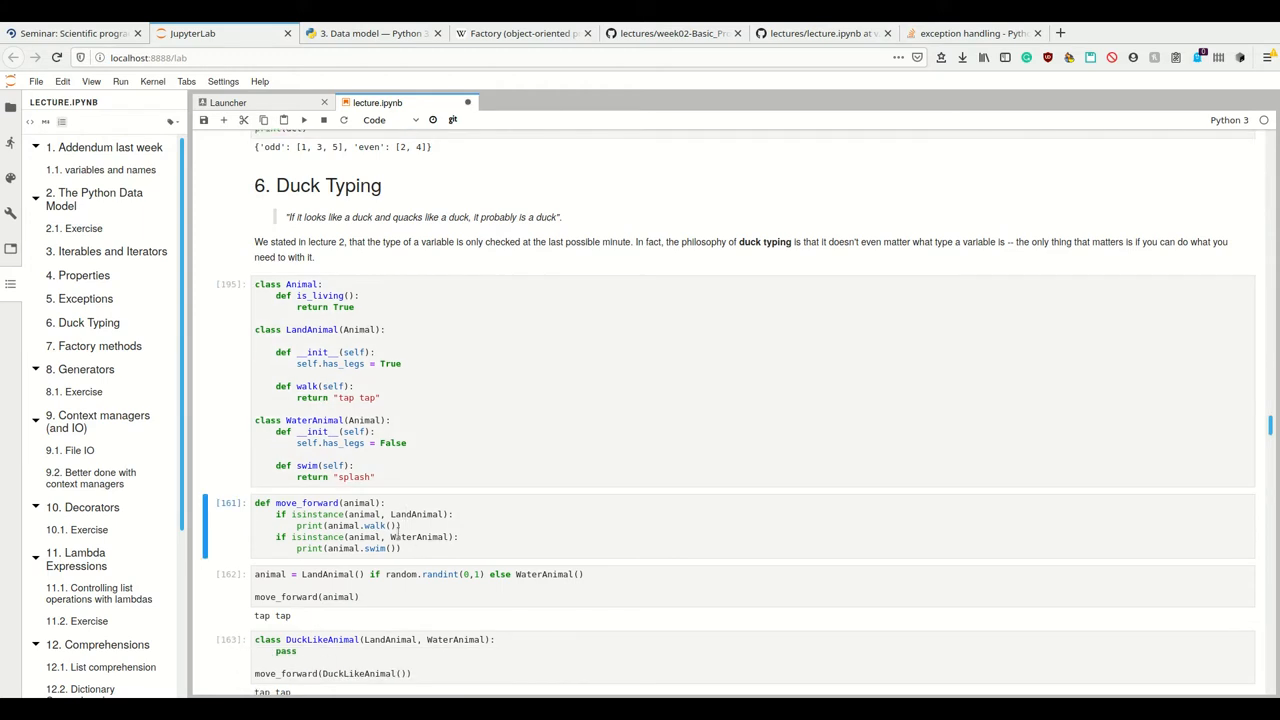
scroll(440, 535, down, 1)
scroll(470, 515, down, 1)
scroll(505, 492, down, 1)
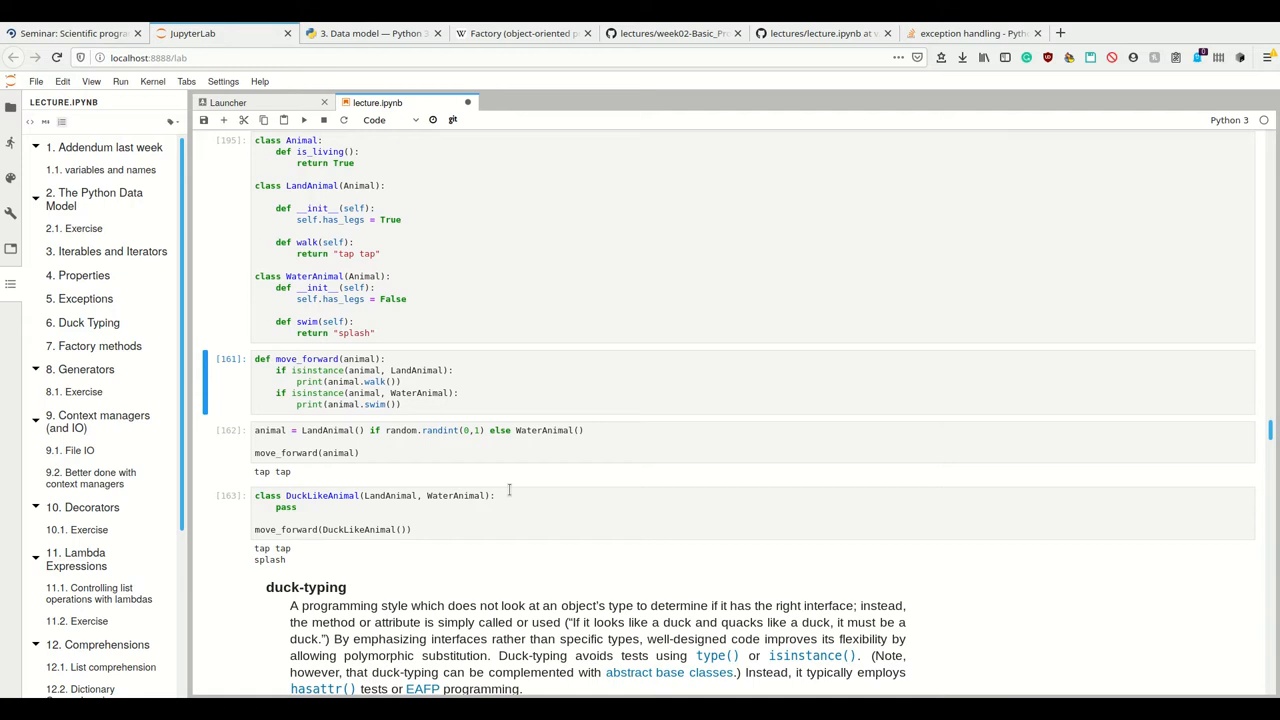
drag(400, 382, 409, 366)
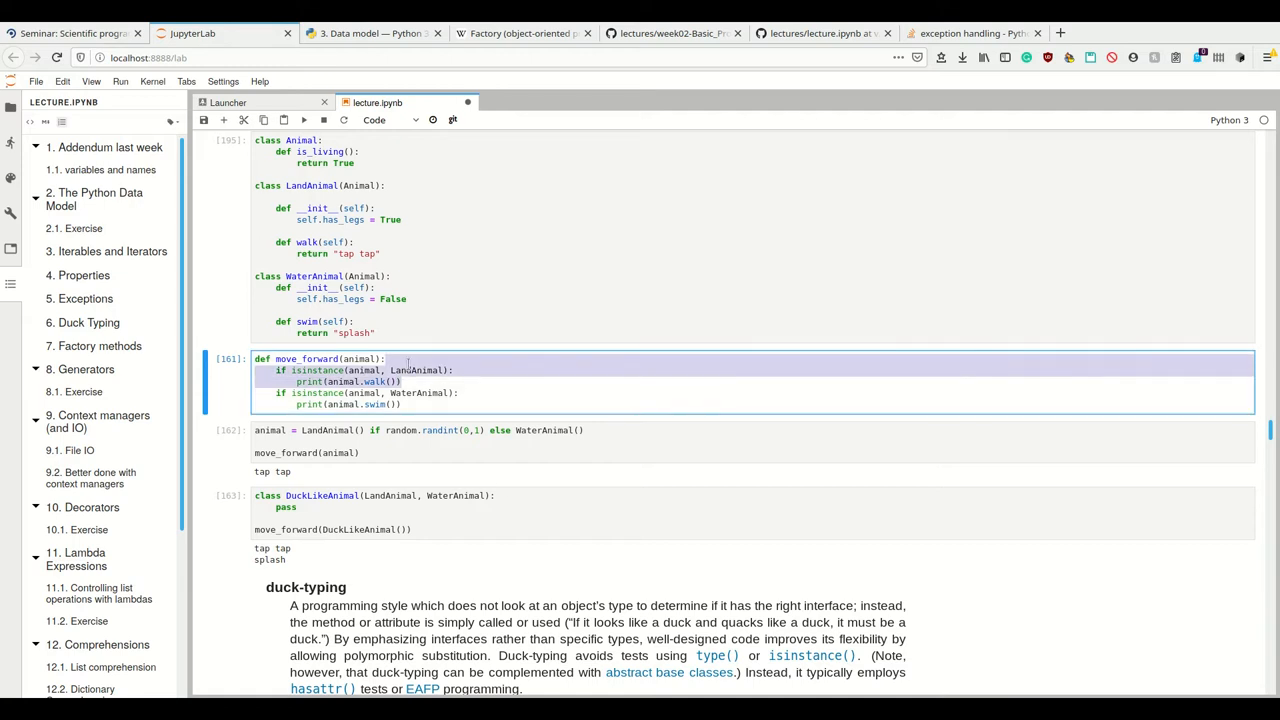
click(408, 370)
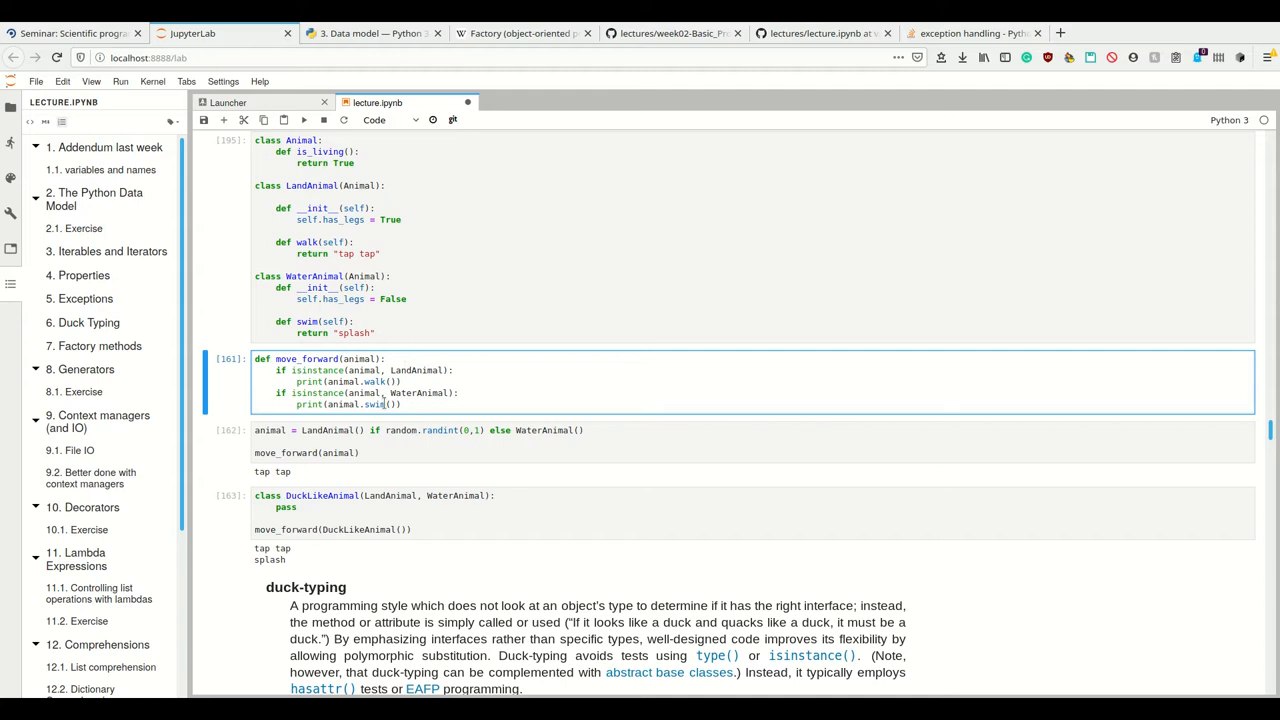
Rerun the random LandAnimal/WaterAnimal cell twice to show varying output.
click(471, 441)
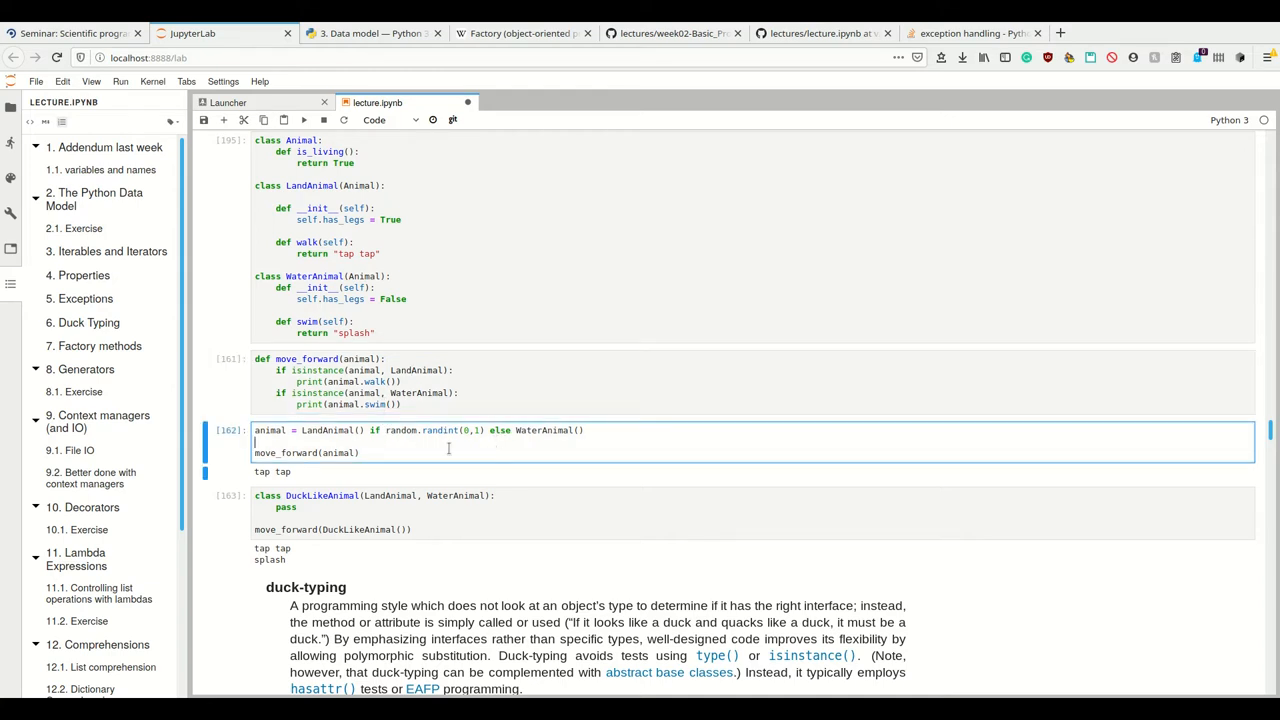
key(ctrl+Return)
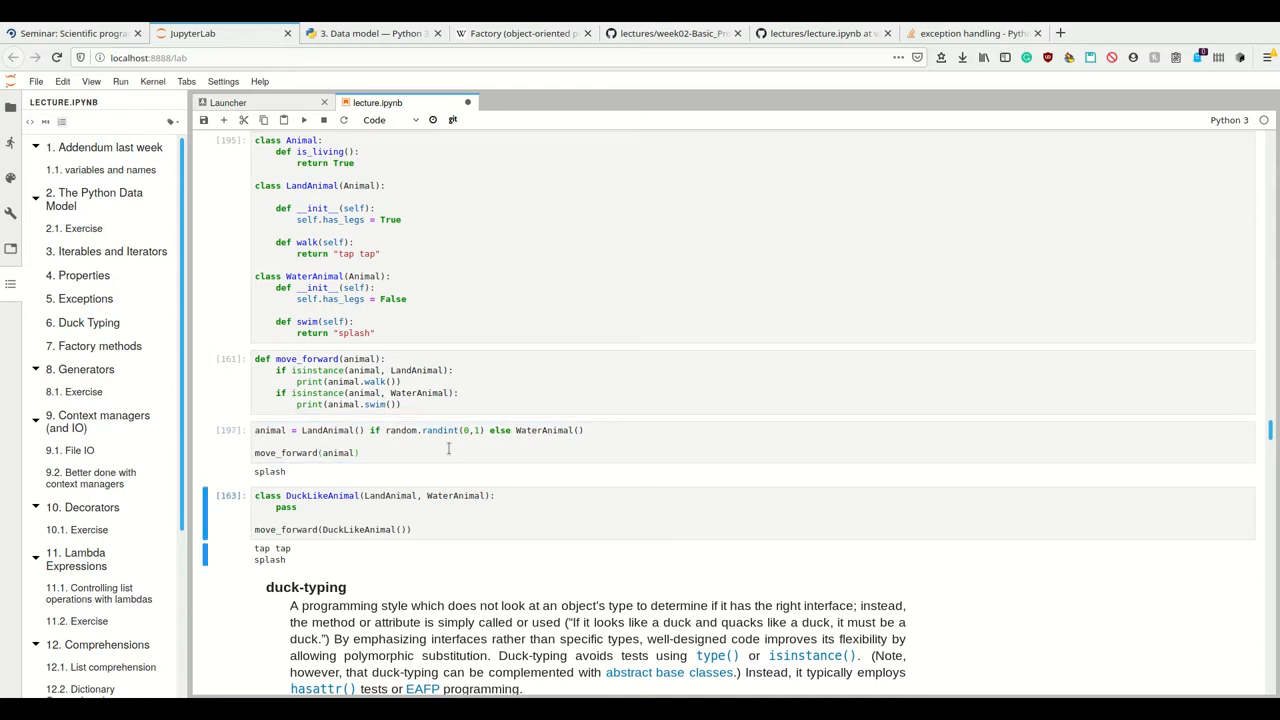
key(shift+Return)
scroll(448, 449, down, 1)
Run the DuckLikeAnimal cell so it prints tap tap and splash, then review swim in move_forward.
click(446, 463)
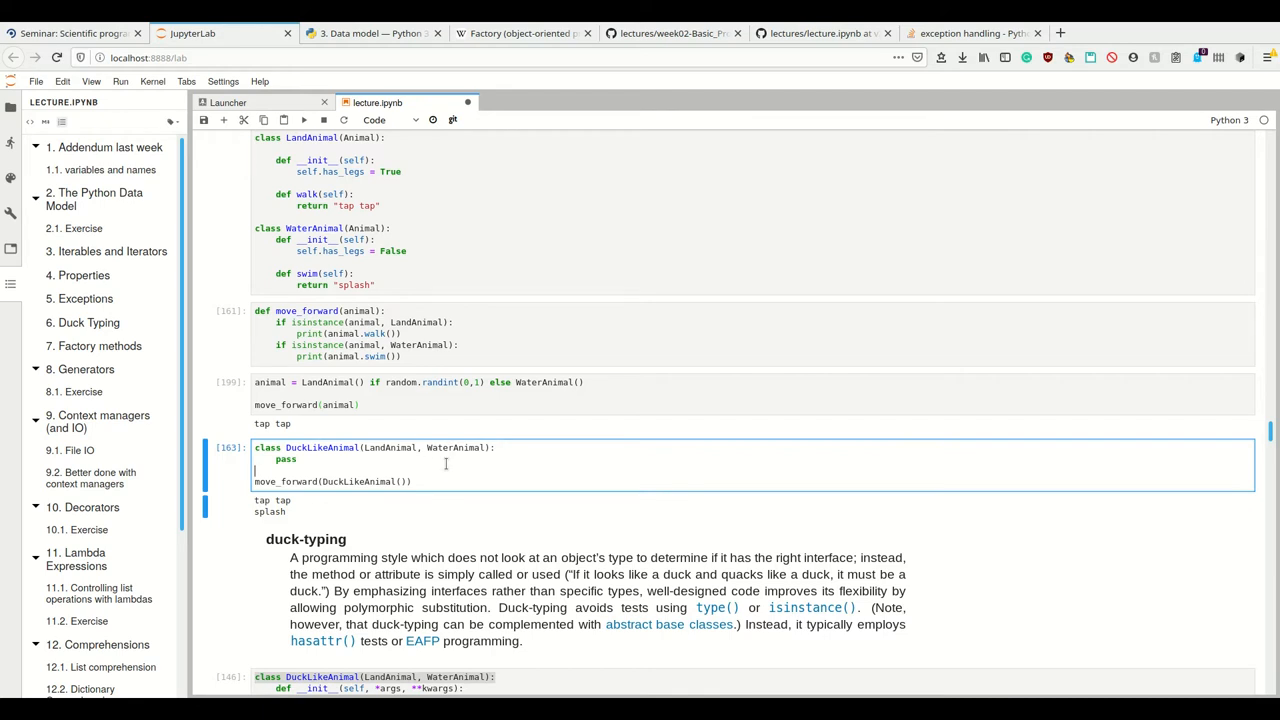
double_click(410, 462)
click(446, 467)
key(shift+Return)
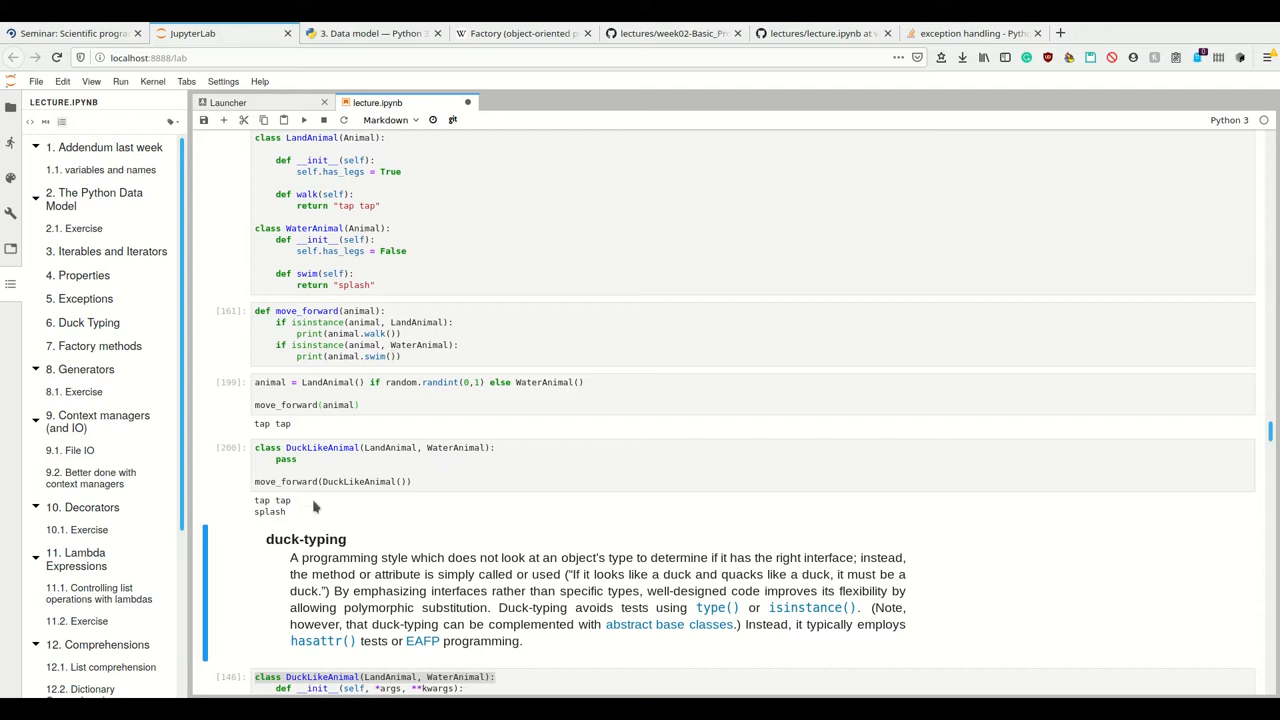
click(373, 333)
double_click(375, 356)
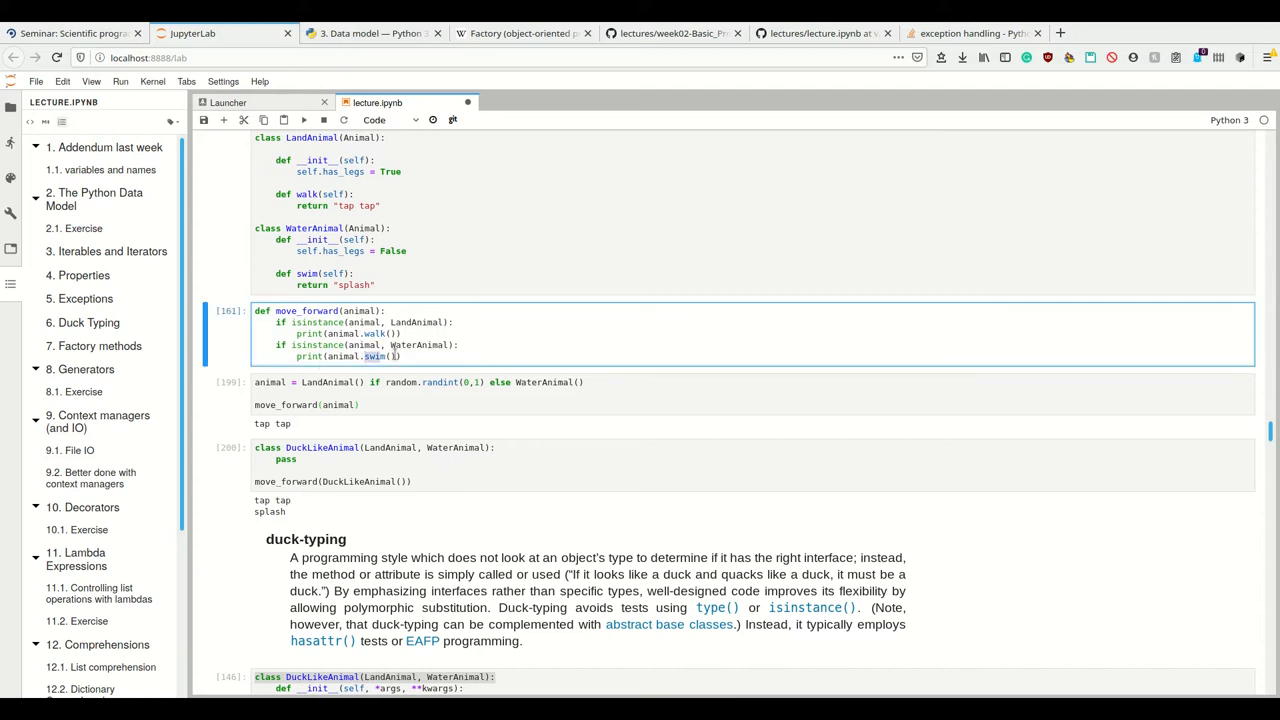
click(402, 356)
scroll(453, 482, down, 1)
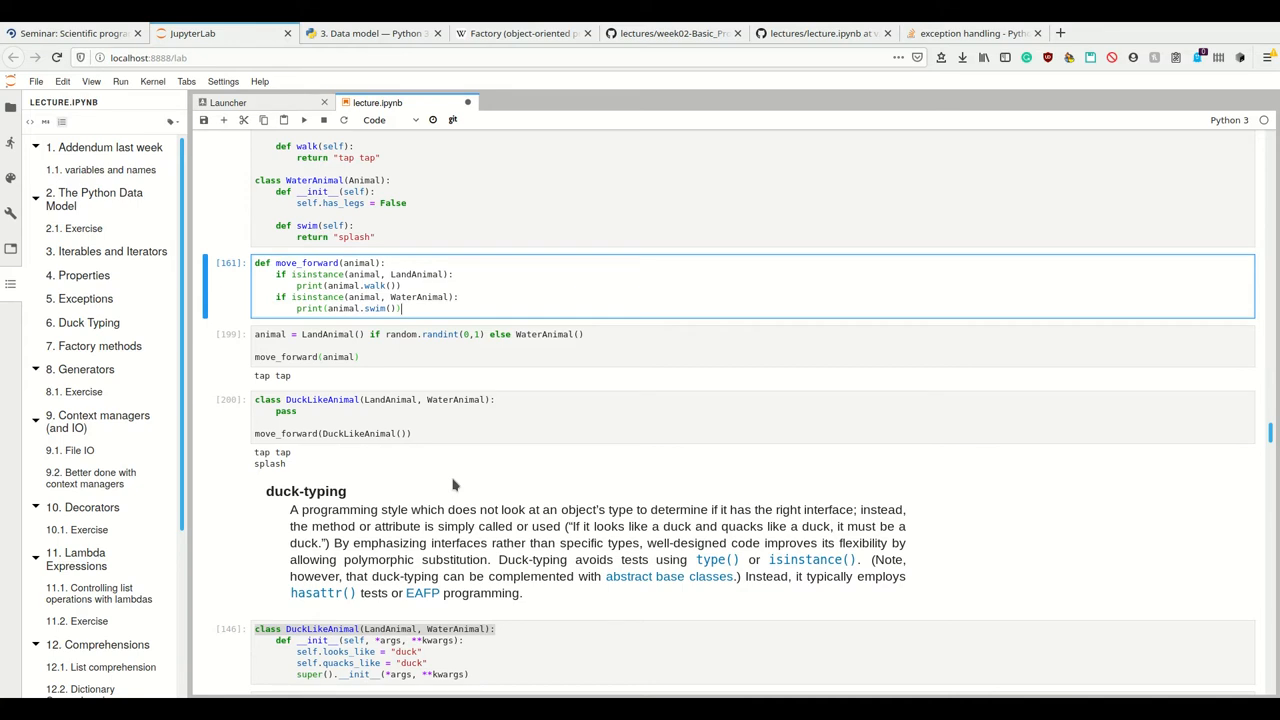
scroll(453, 484, down, 2)
Review the looks_like/quacks_like attributes and run the duck_like check, which raises AttributeError.
click(362, 567)
drag(466, 567, 215, 556)
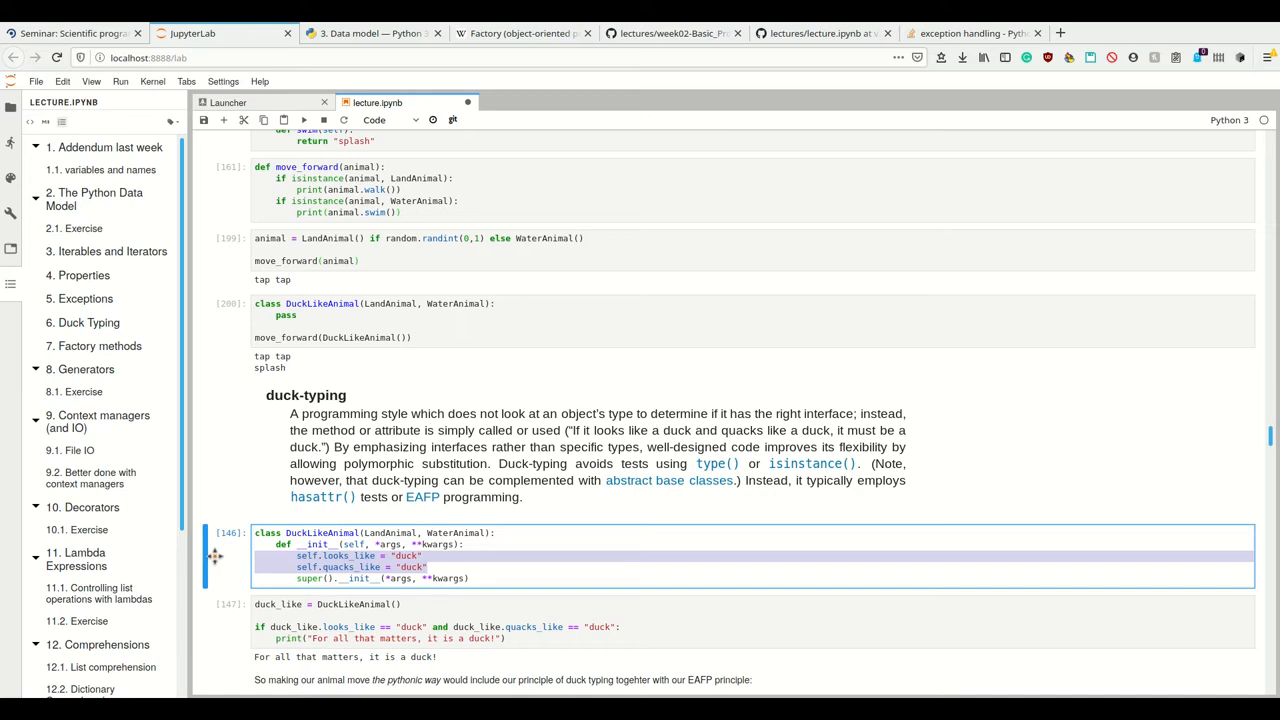
scroll(215, 556, down, 1)
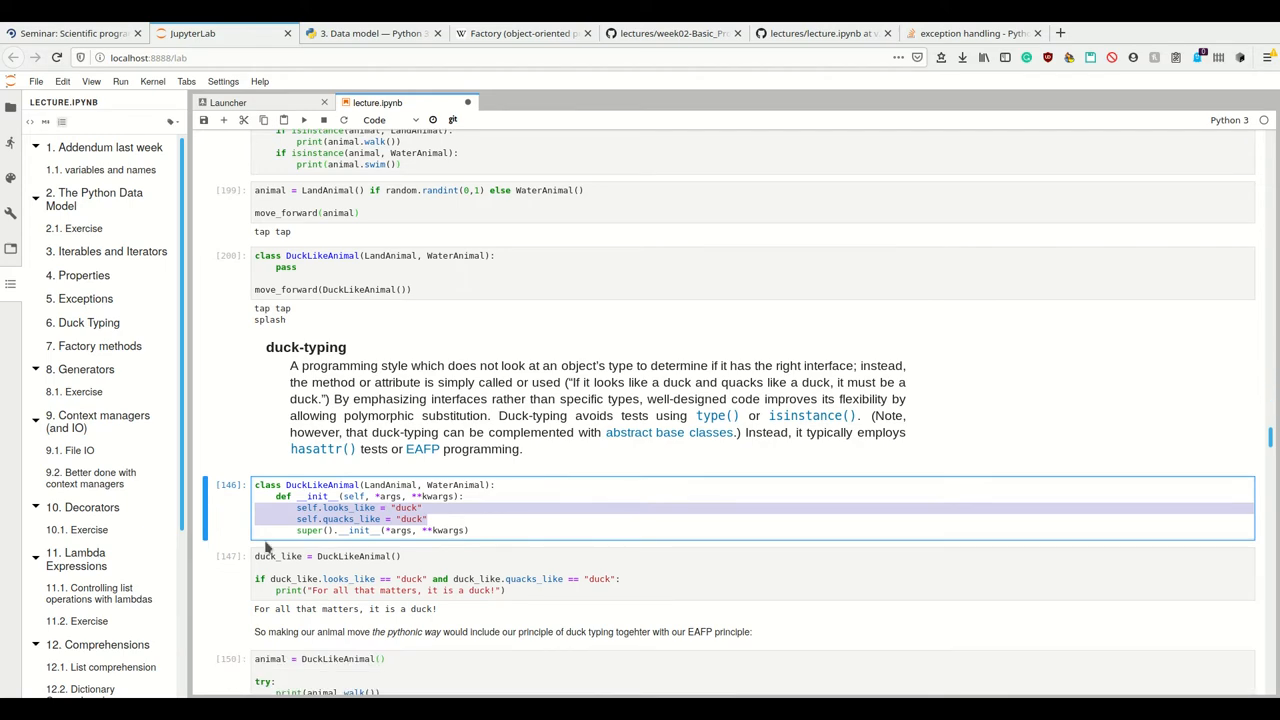
scroll(350, 528, down, 1)
scroll(350, 528, down, 1)
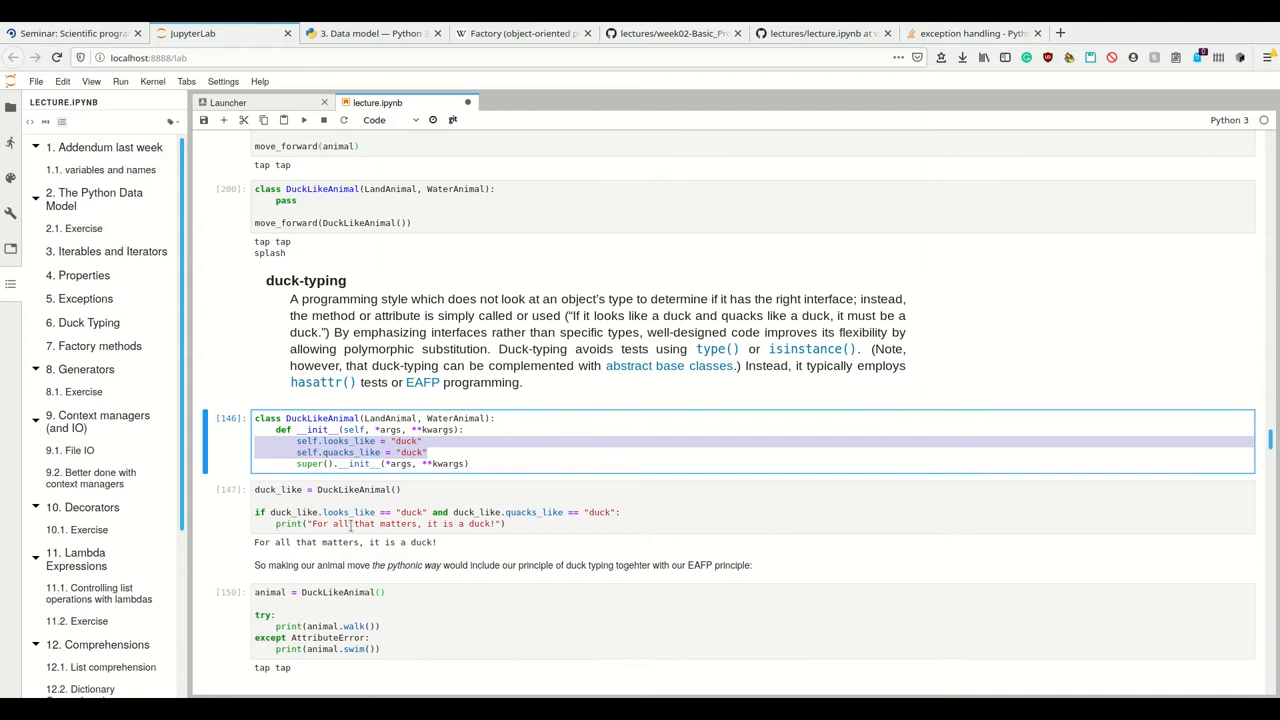
scroll(350, 528, down, 1)
drag(318, 483, 545, 483)
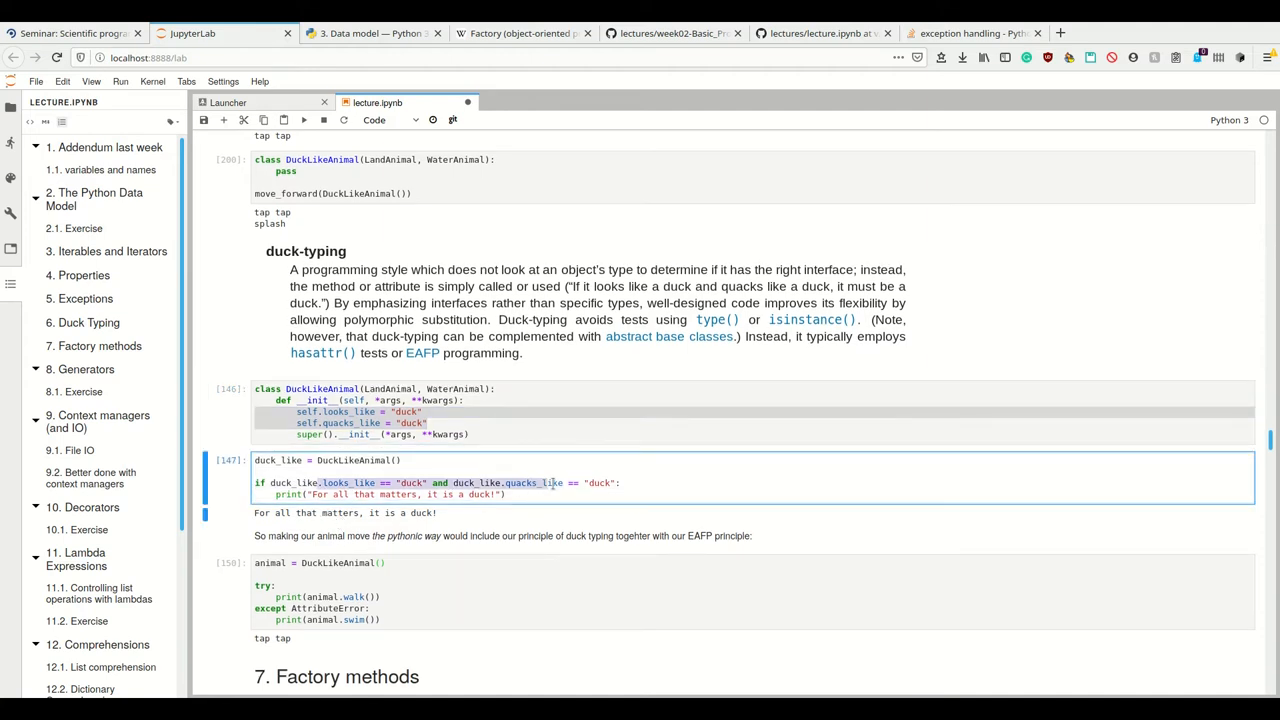
click(561, 483)
key(shift+Return)
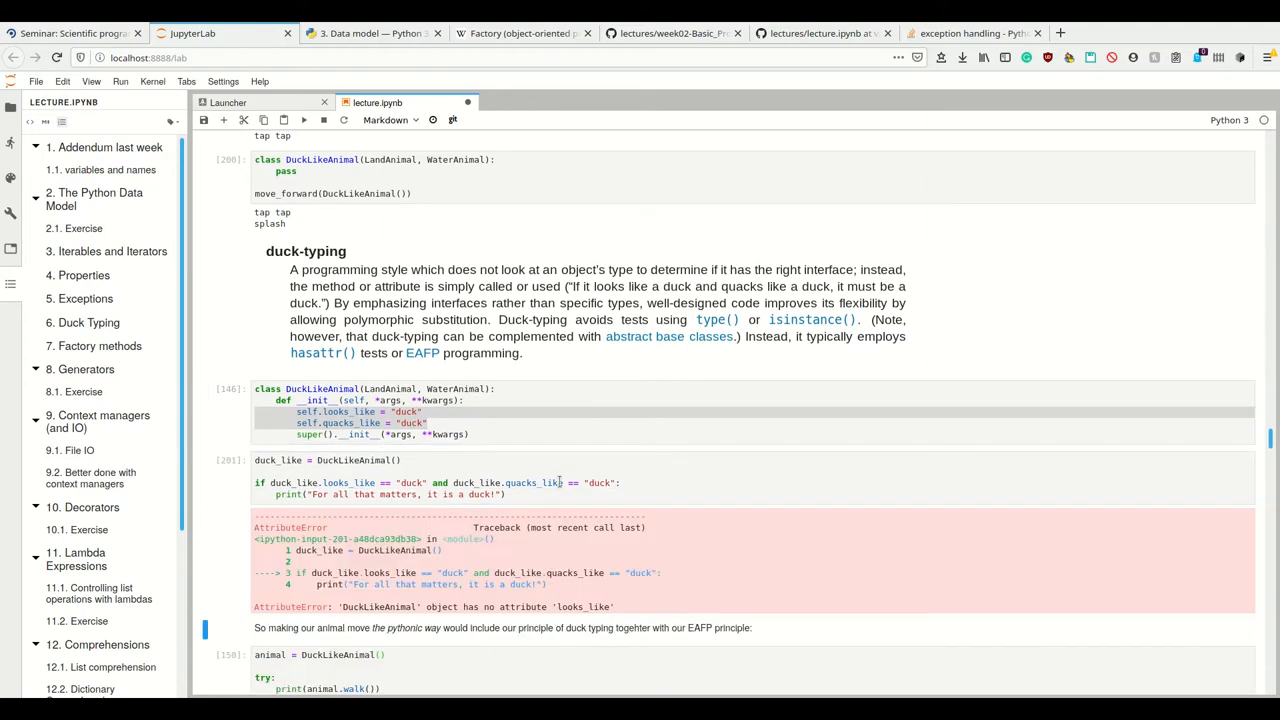
Re-run the DuckLikeAnimal class and duck_like check to print 'For all that matters, it is a duck!'.
click(485, 368)
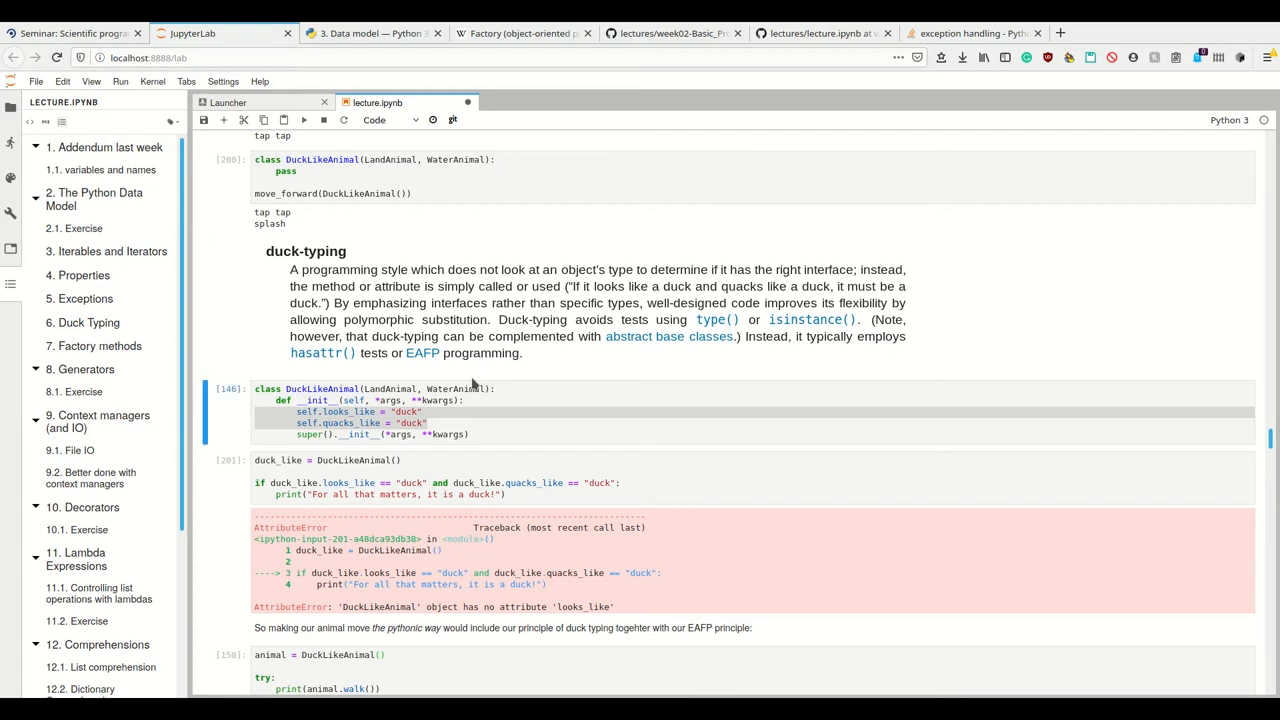
key(shift+Return)
key(shift+Return)
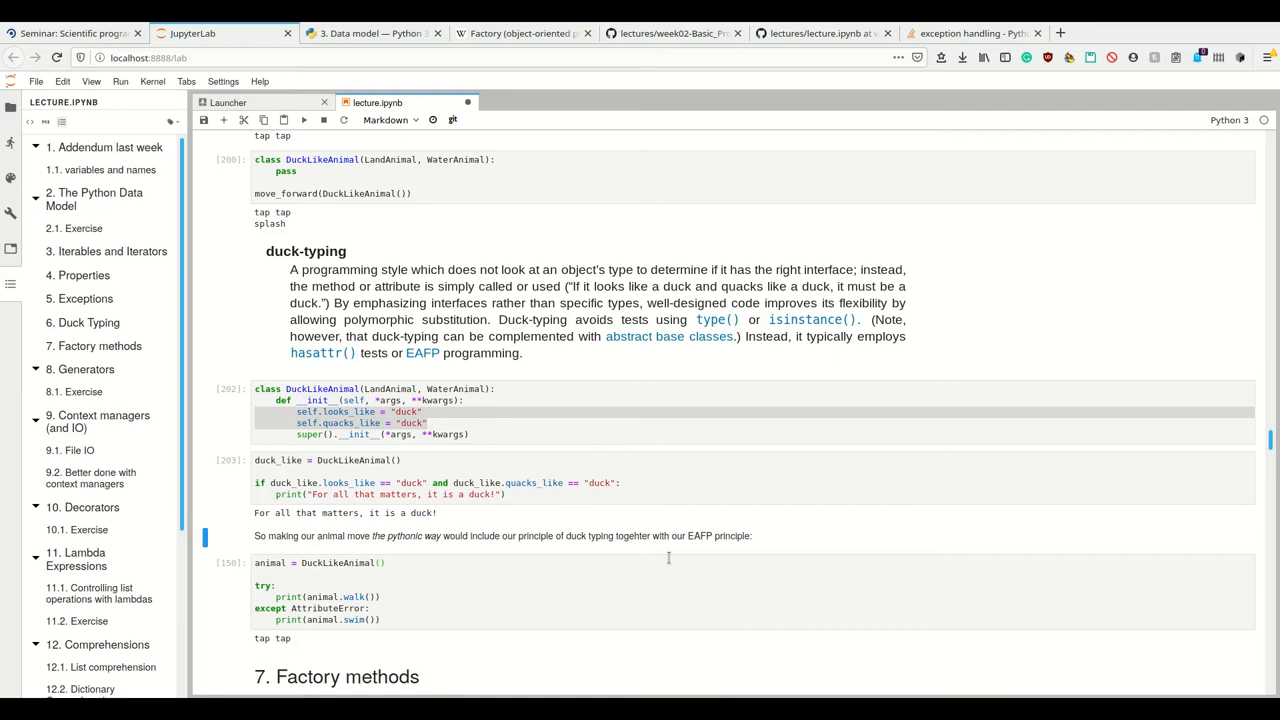
drag(689, 537, 706, 540)
scroll(370, 557, down, 1)
Run the try walk / except AttributeError swim cell twice, printing tap tap, then save lecture.ipynb.
click(370, 557)
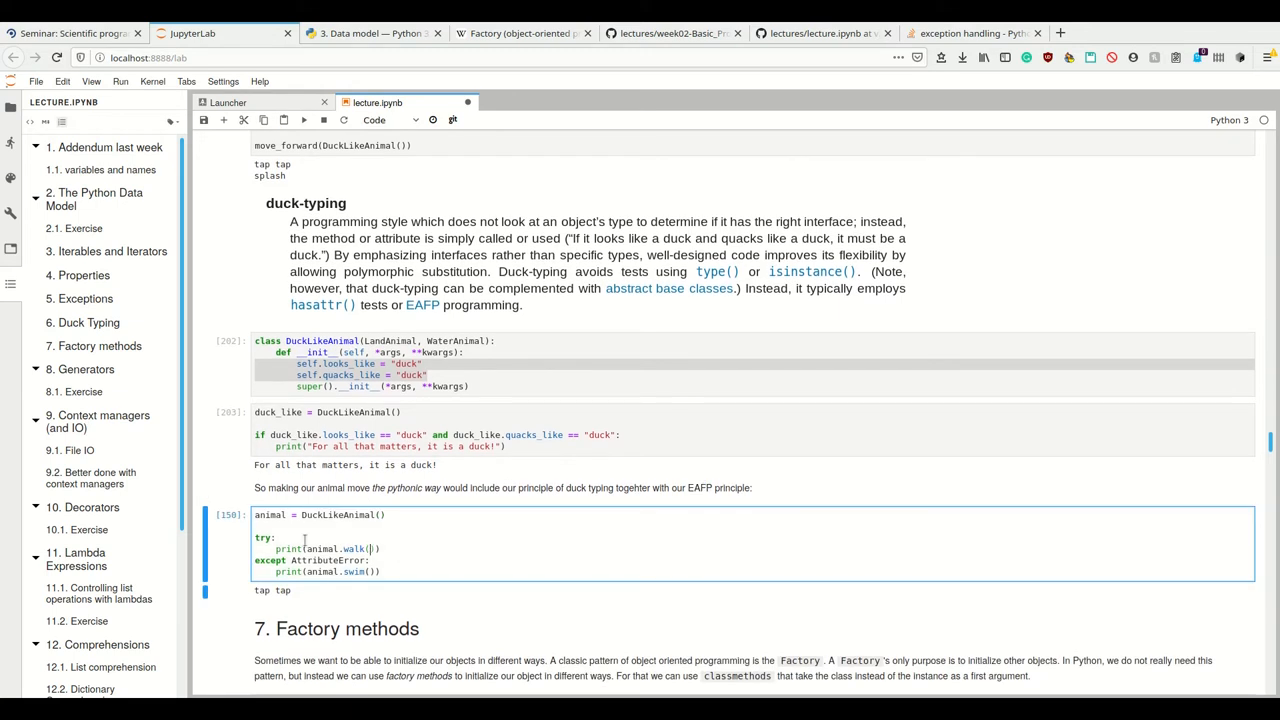
drag(274, 548, 380, 548)
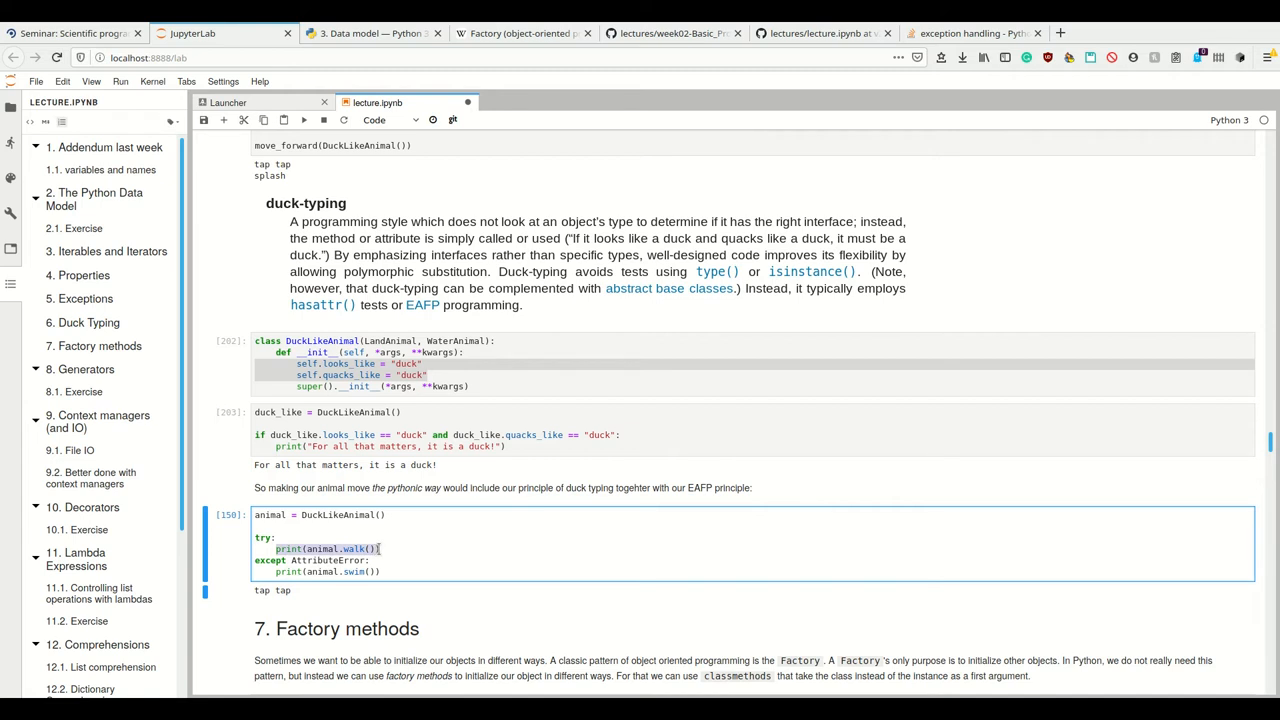
click(380, 548)
key(shift+Return)
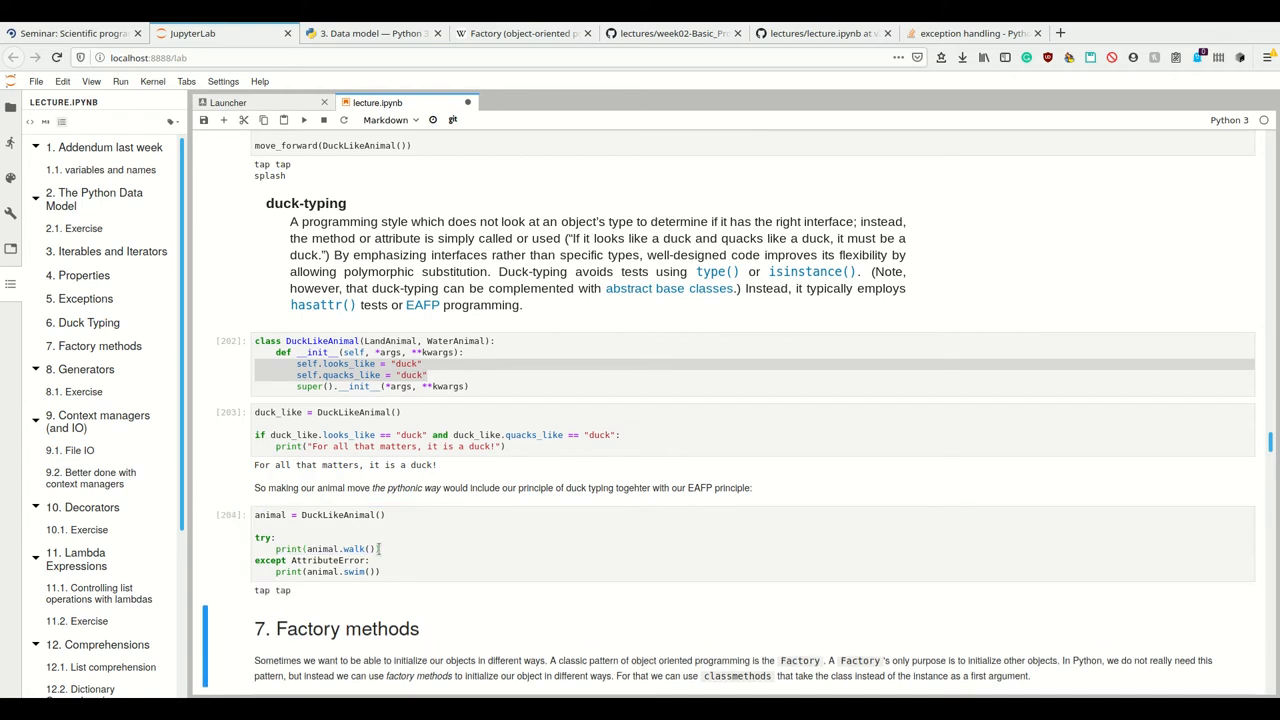
click(333, 566)
double_click(330, 566)
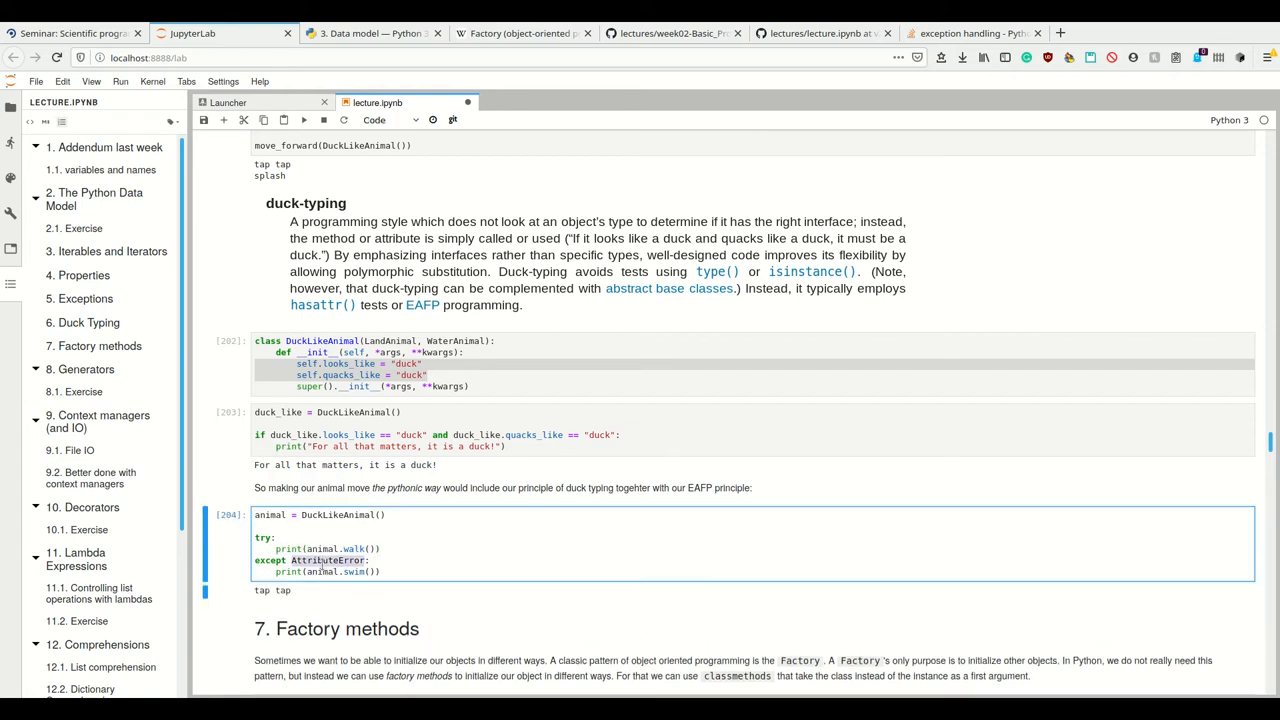
scroll(330, 566, down, 1)
click(361, 502)
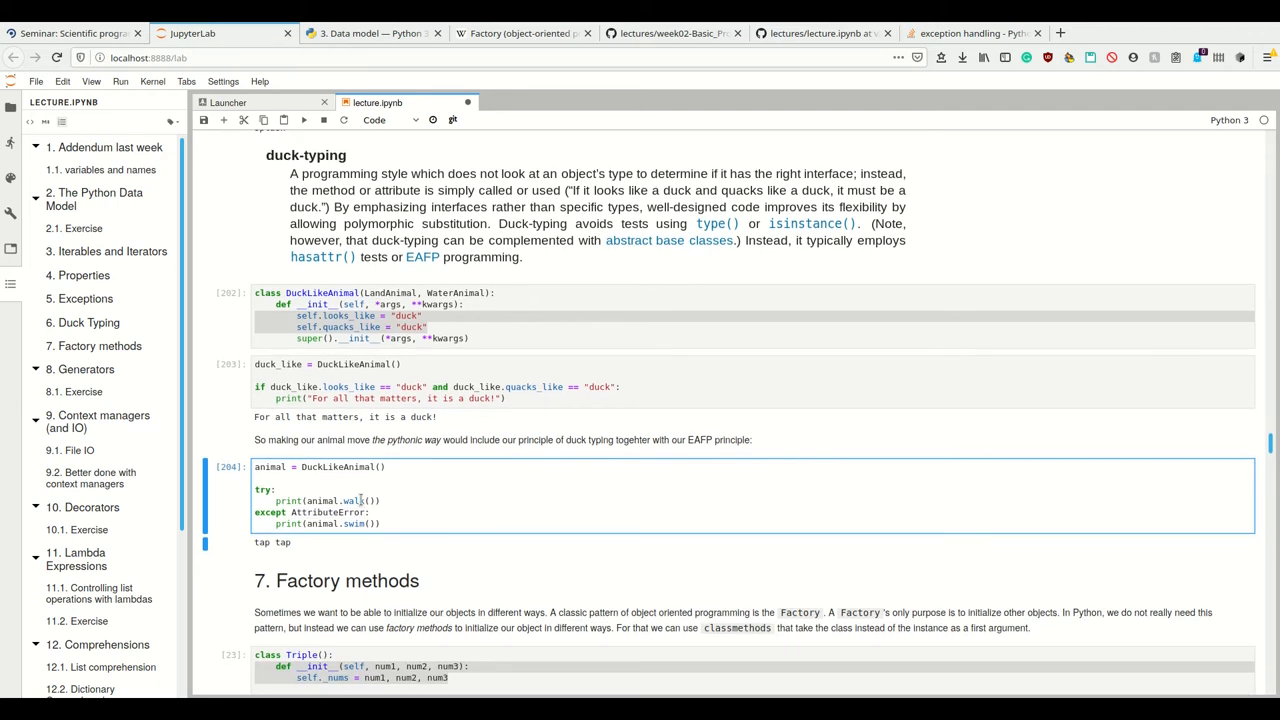
key(shift+Return)
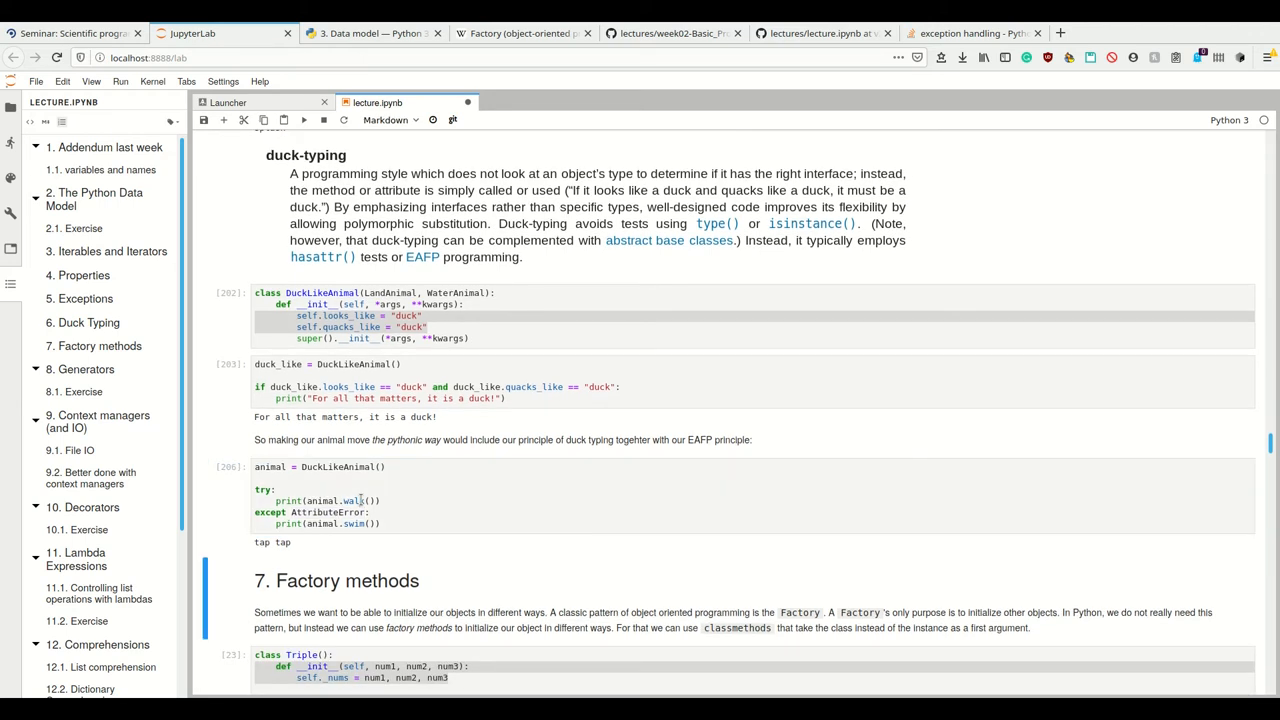
key(ctrl+s)
scroll(373, 512, up, 3)
scroll(373, 512, up, 3)
scroll(380, 450, up, 1)
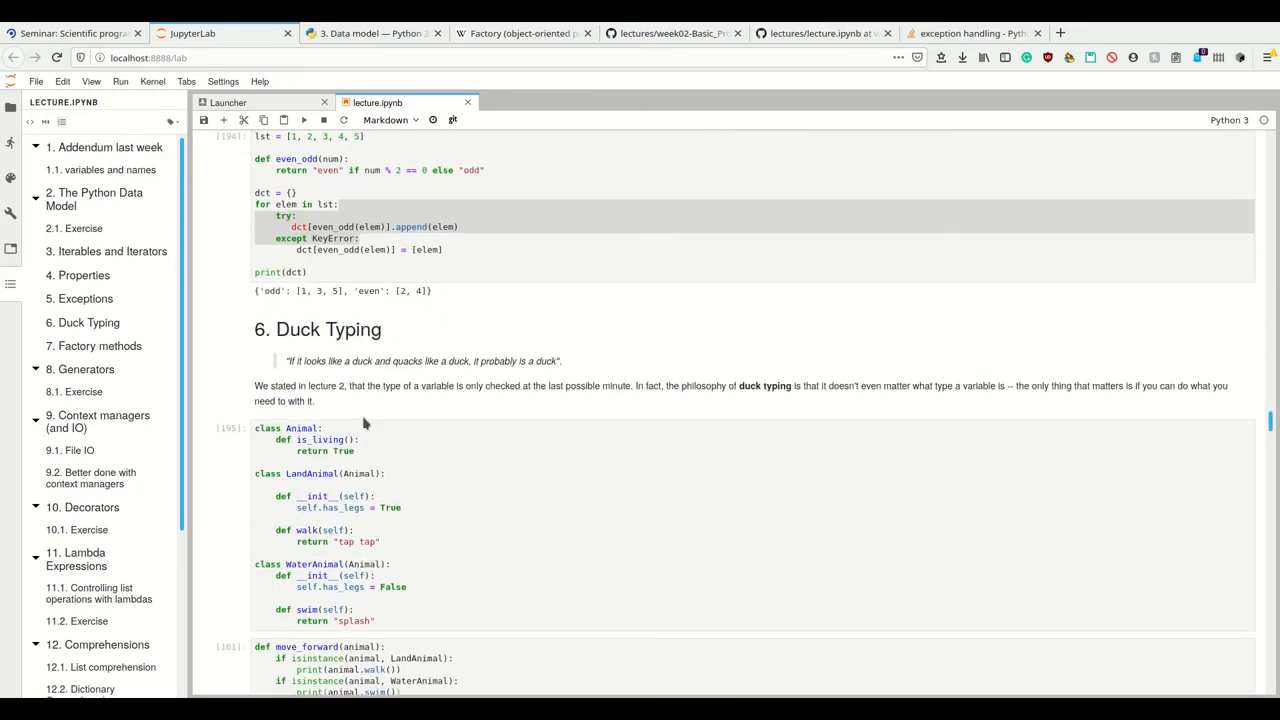
scroll(391, 335, up, 2)
click(391, 335)
drag(371, 323, 470, 325)
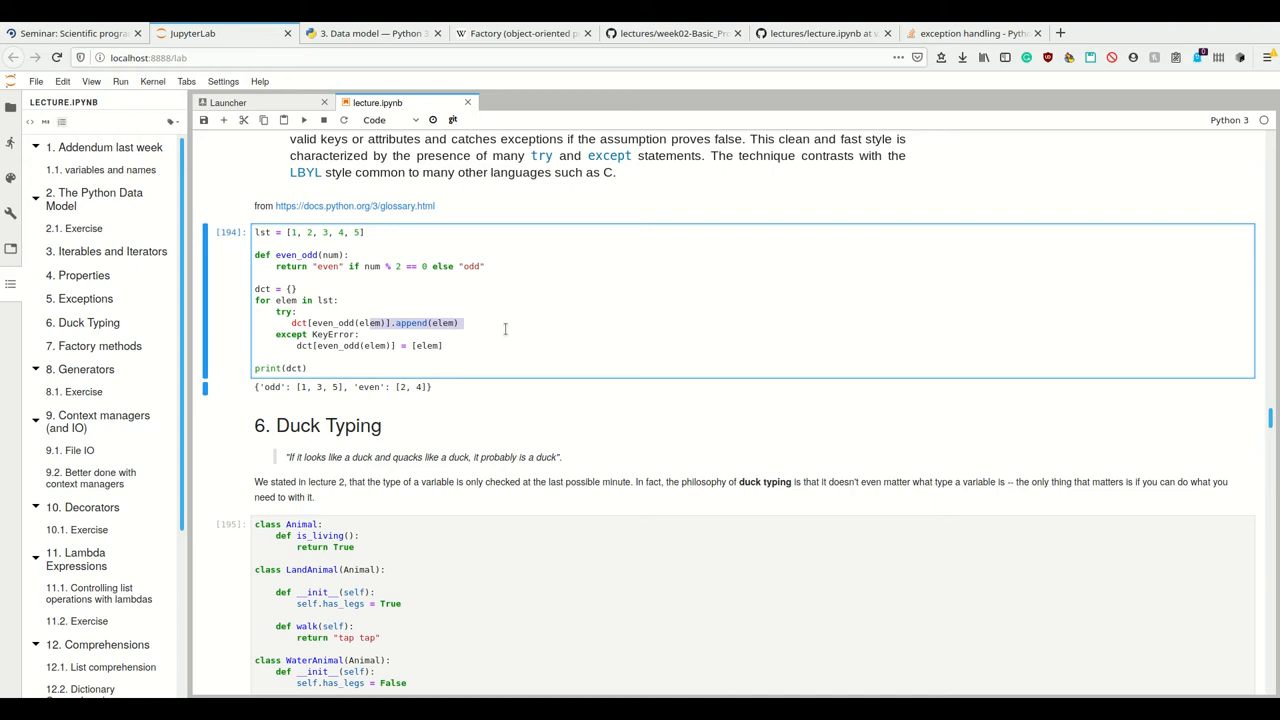
scroll(505, 329, down, 1)
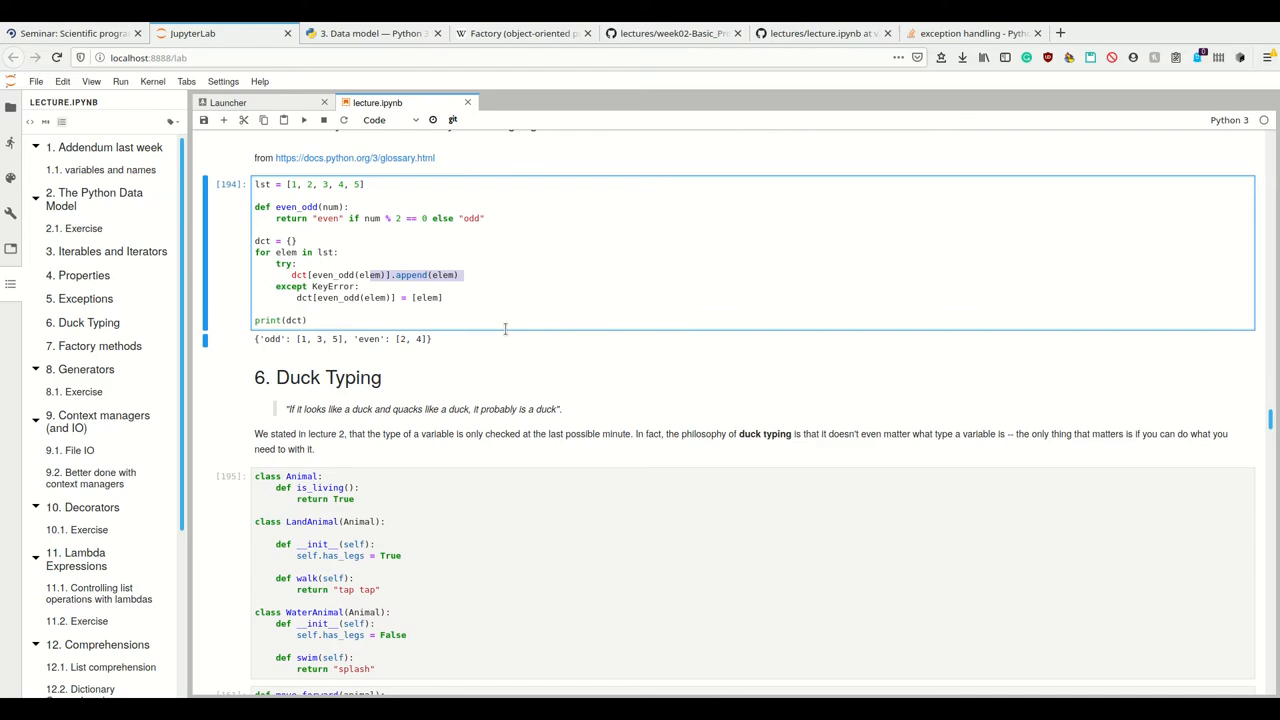
scroll(505, 329, down, 4)
scroll(505, 329, down, 4)
scroll(505, 329, down, 1)
scroll(505, 329, down, 1)
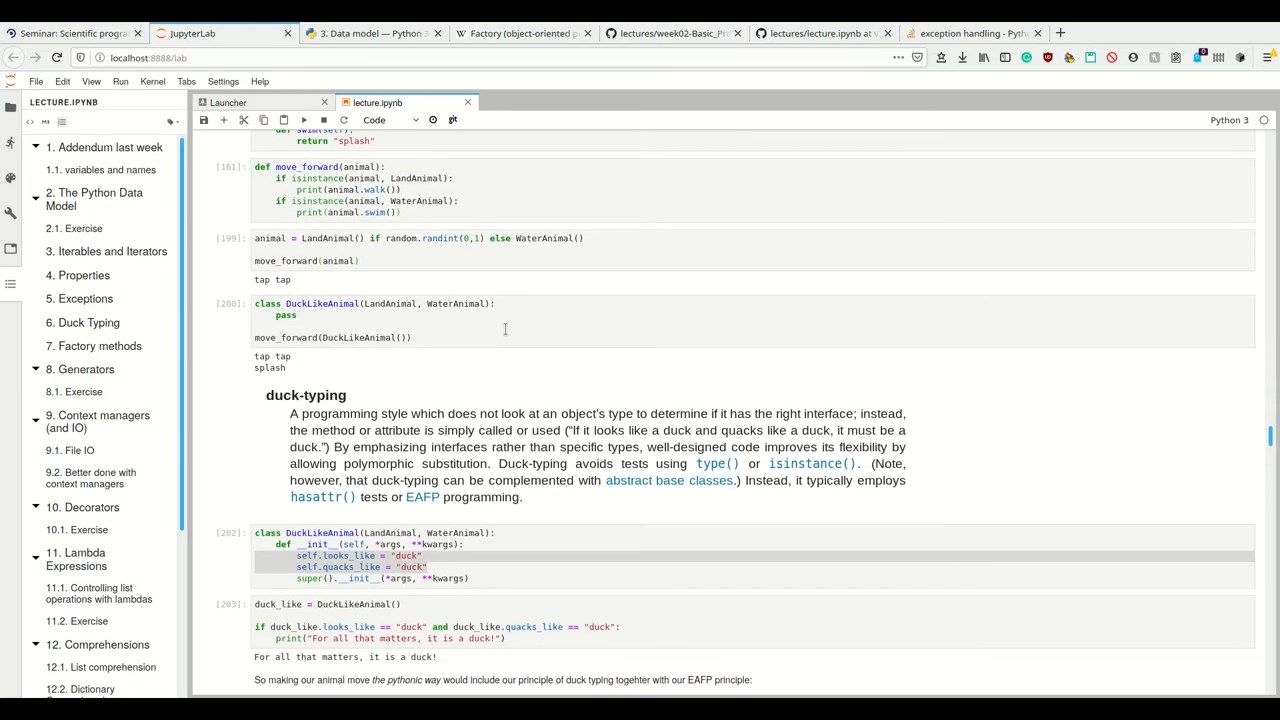
scroll(505, 329, down, 2)
scroll(610, 450, down, 2)
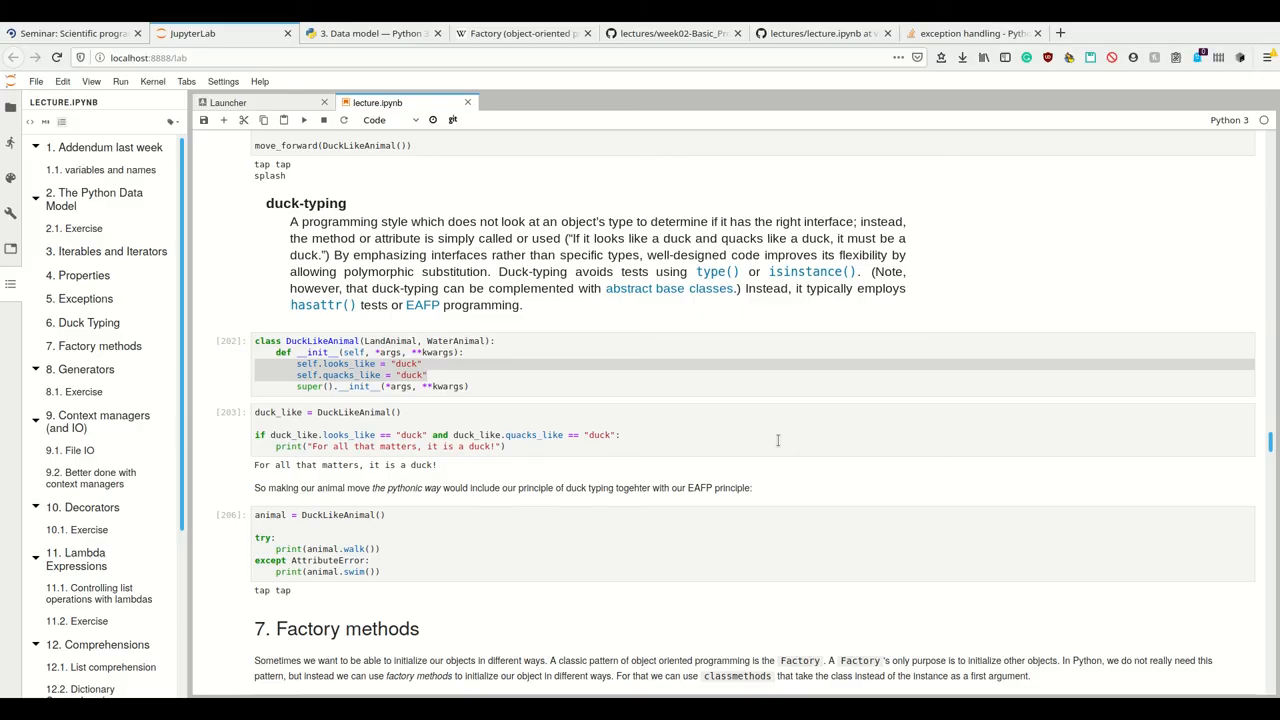
scroll(778, 440, up, 6)
click(280, 323)
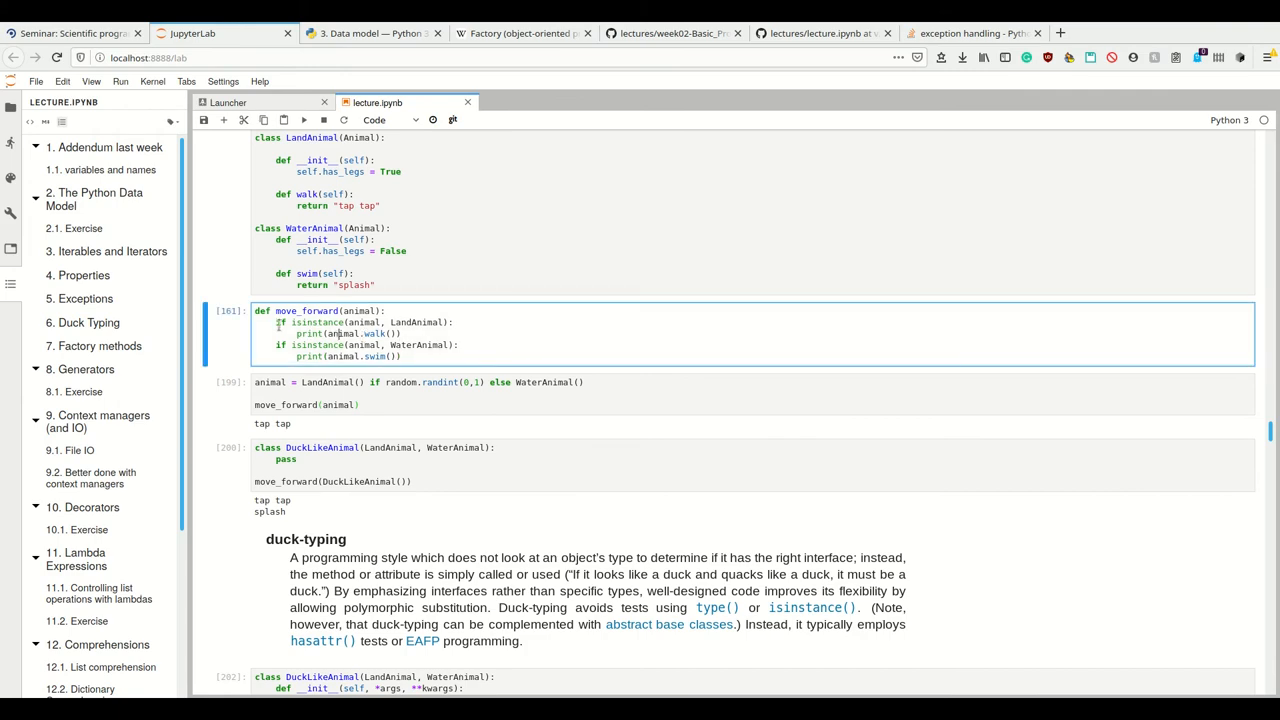
drag(279, 323, 356, 325)
scroll(464, 397, down, 2)
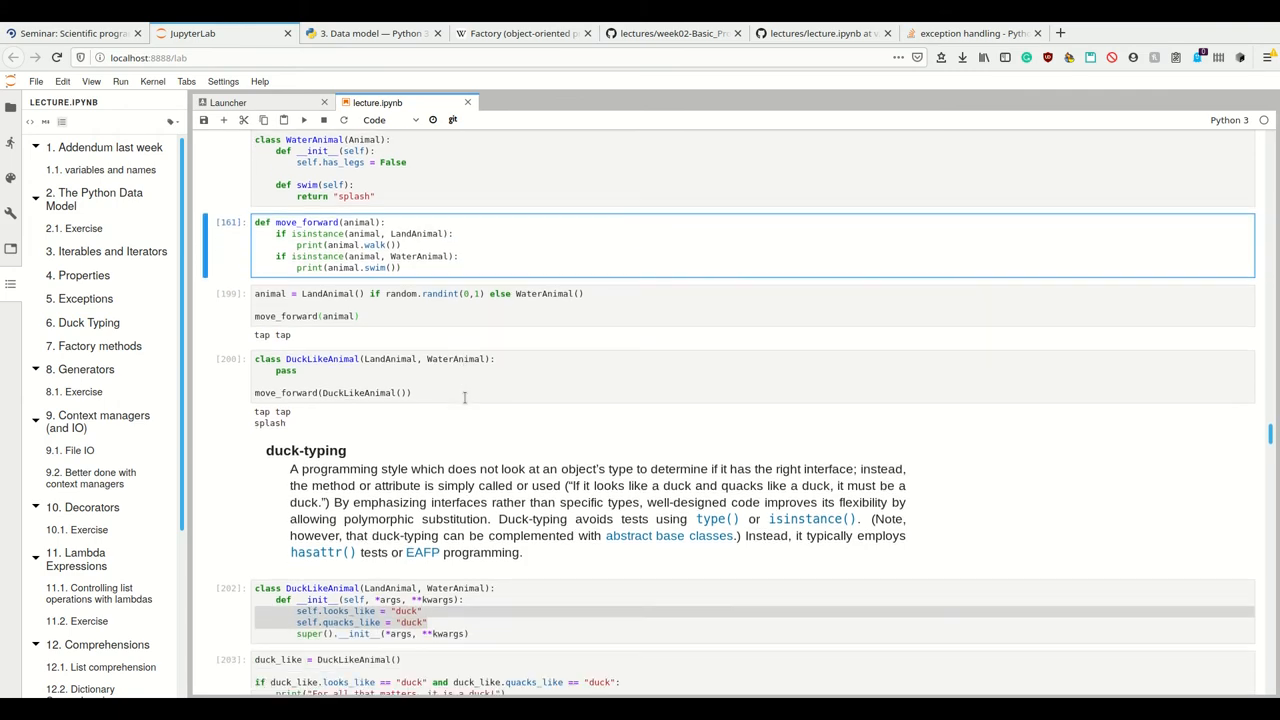
scroll(464, 397, down, 3)
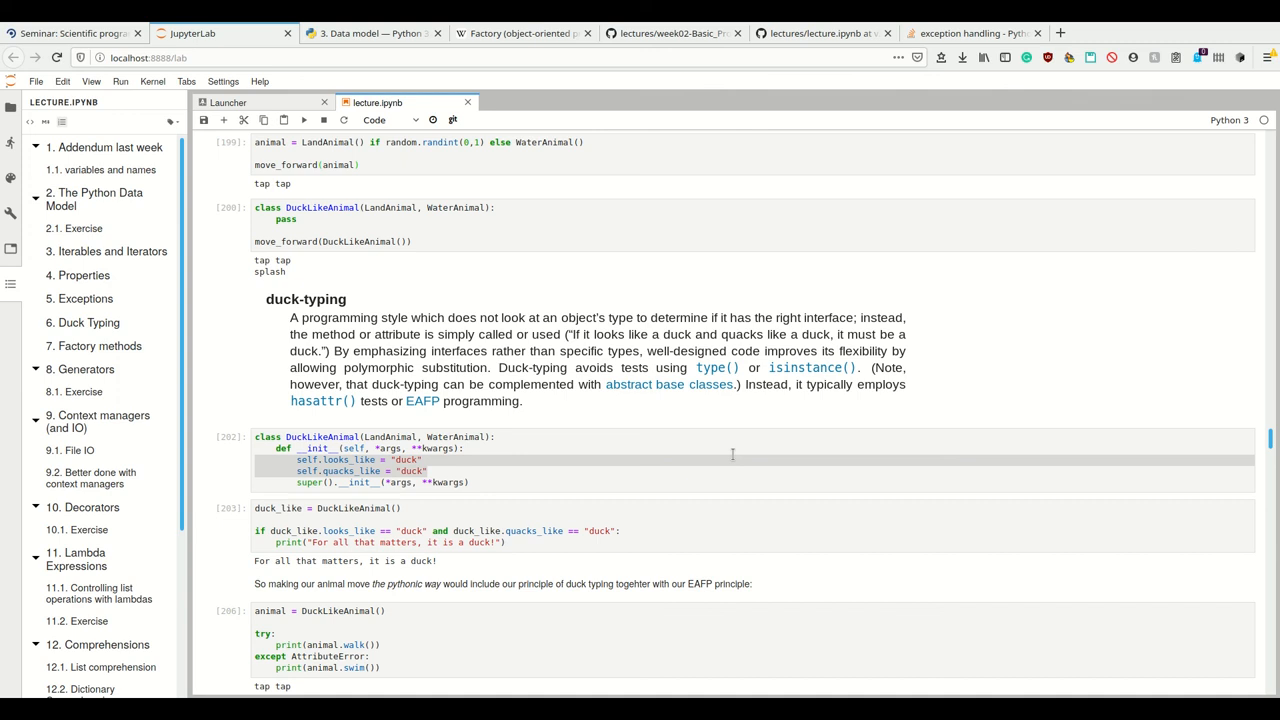
scroll(732, 454, down, 3)
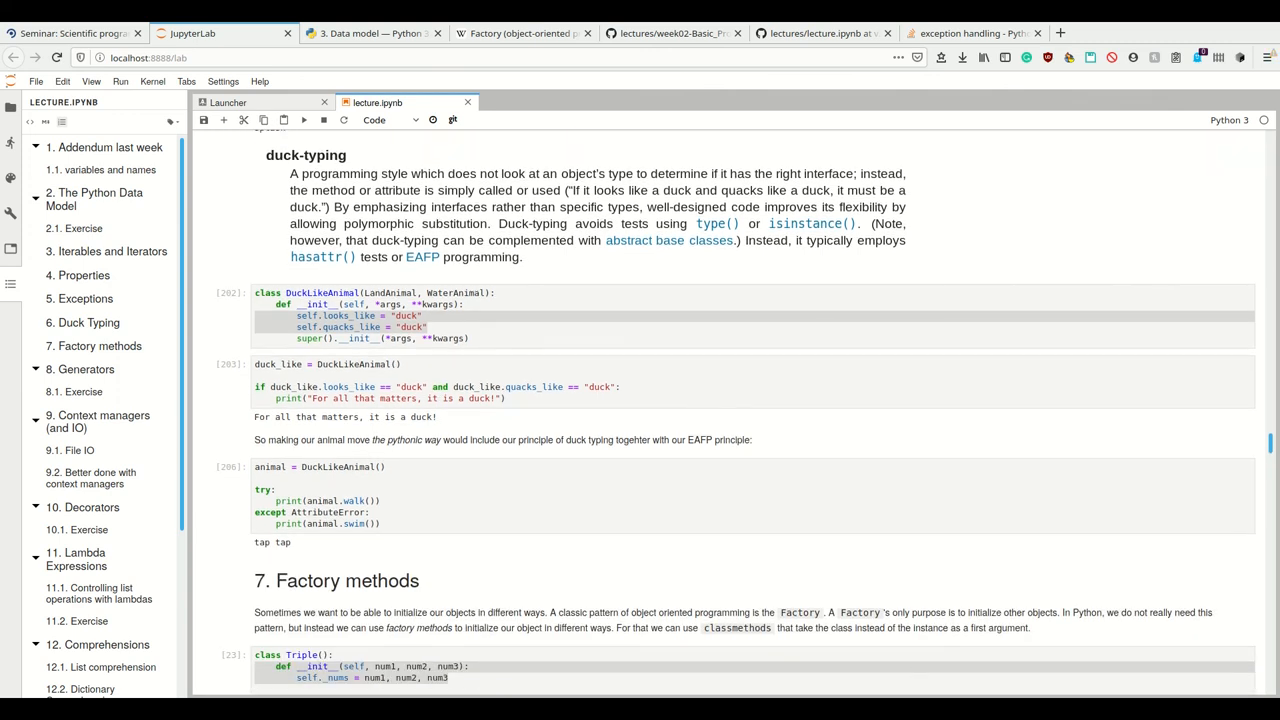